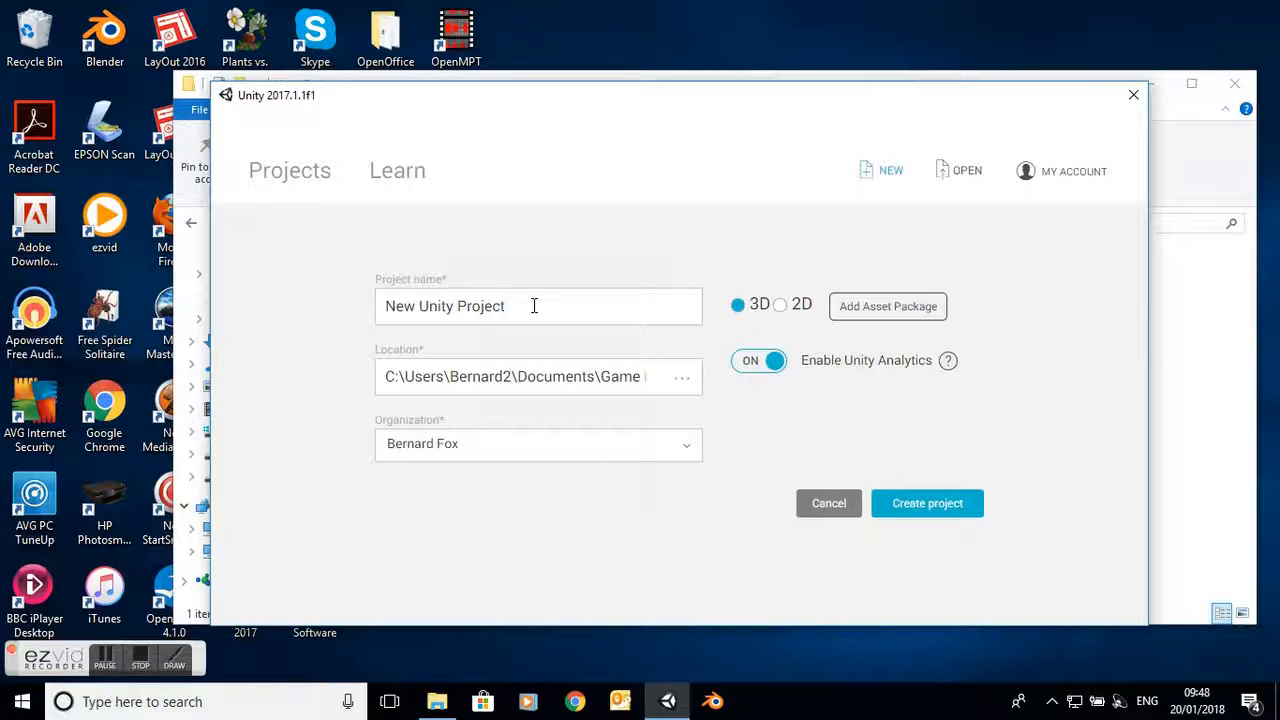
Step: Create a new 2D project named AppleCatcher, keeping the current location and organization
left_click(437, 306)
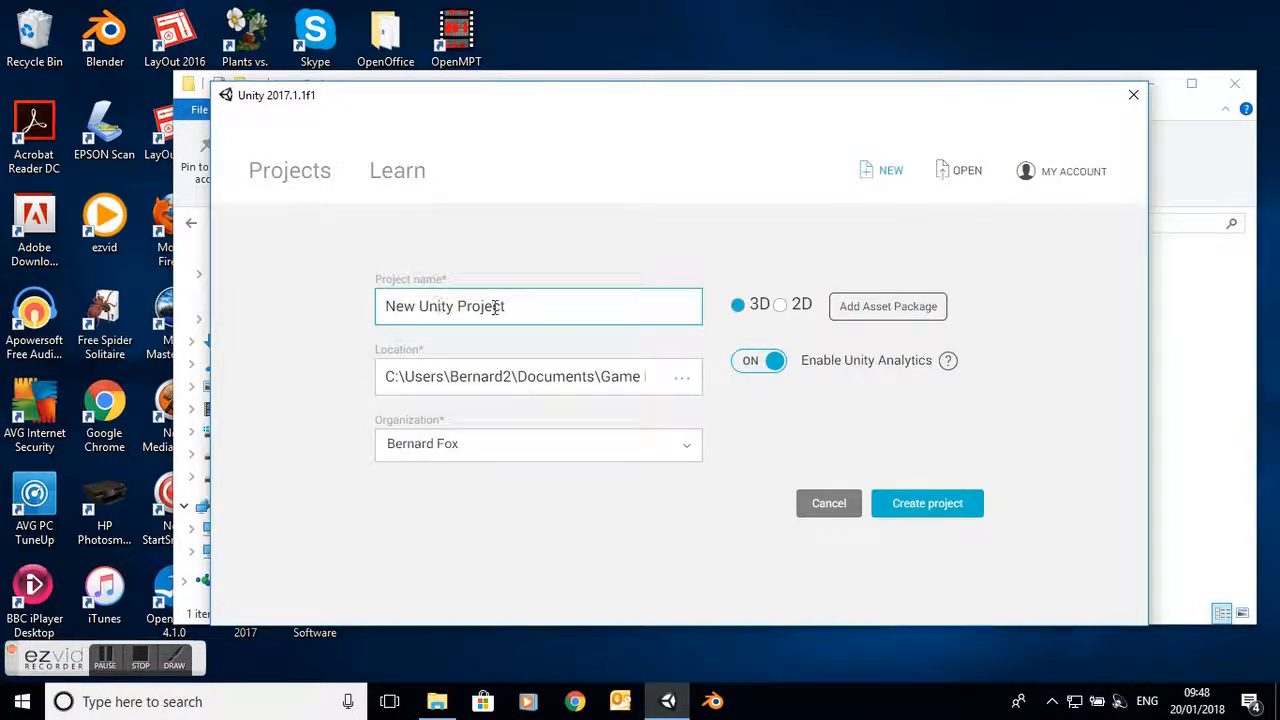
left_click_drag(506, 307, 370, 317)
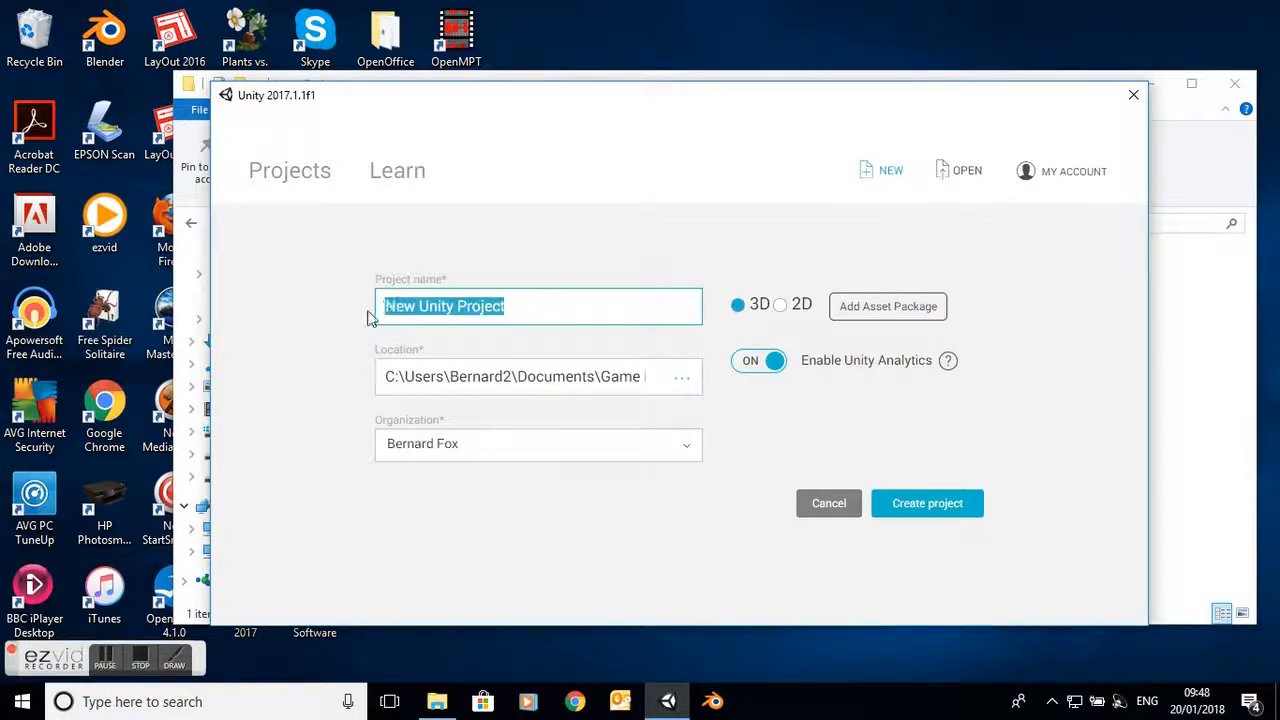
type("A")
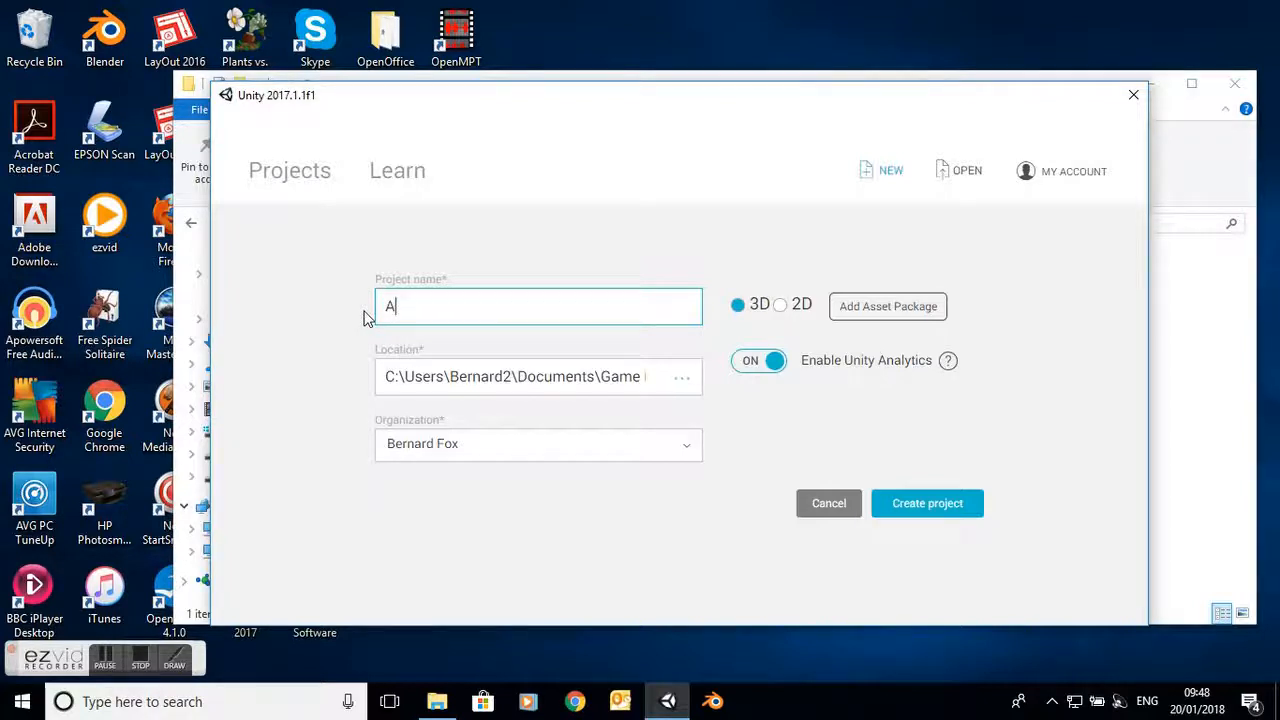
type("ppleCatcher")
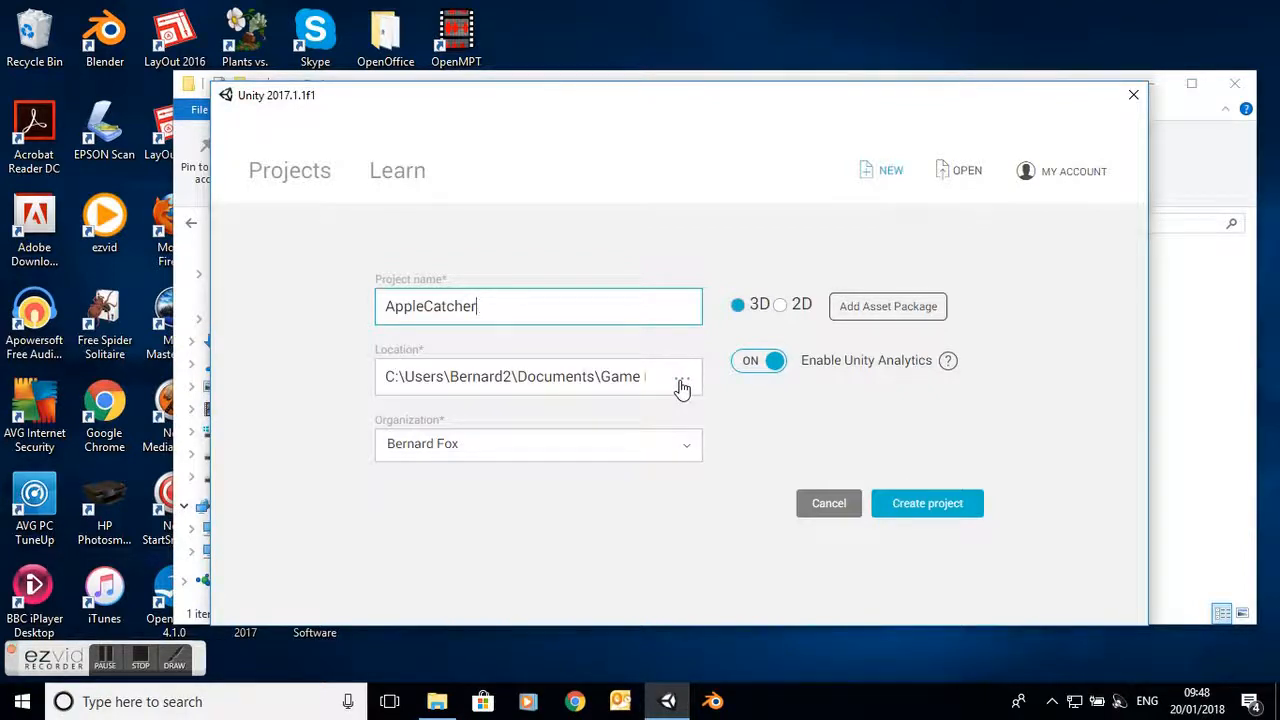
left_click(781, 306)
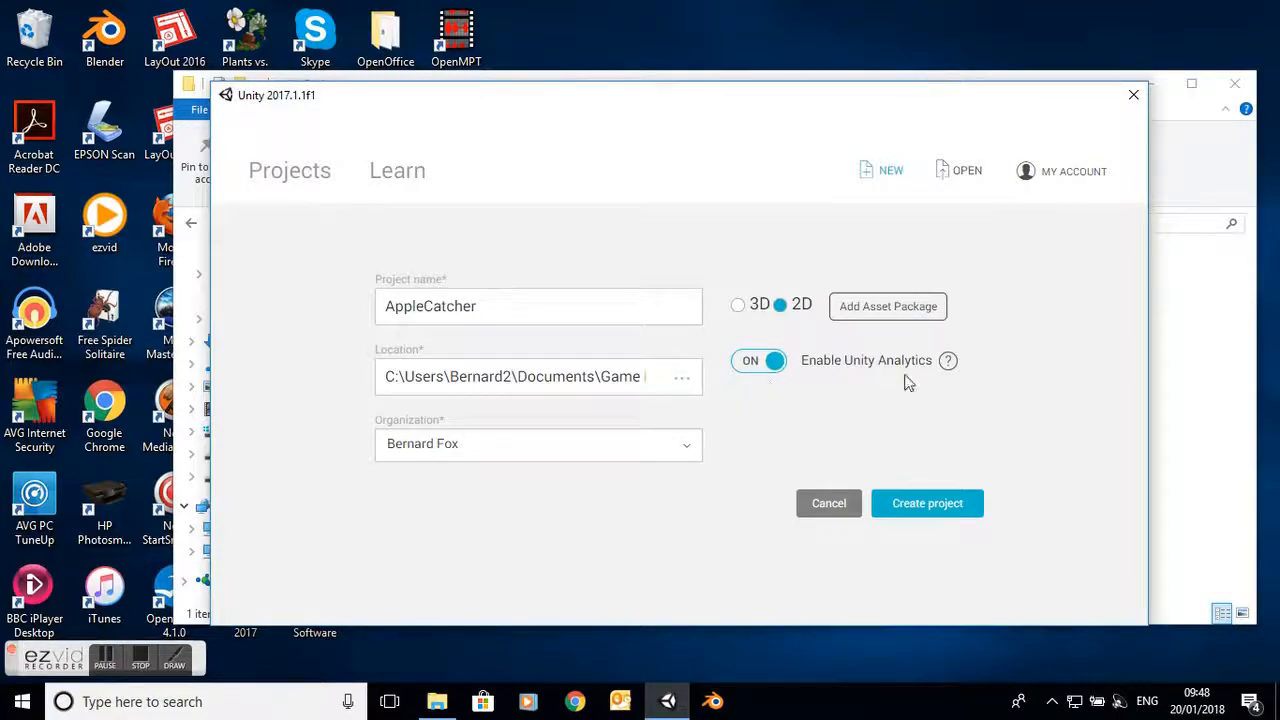
left_click(920, 505)
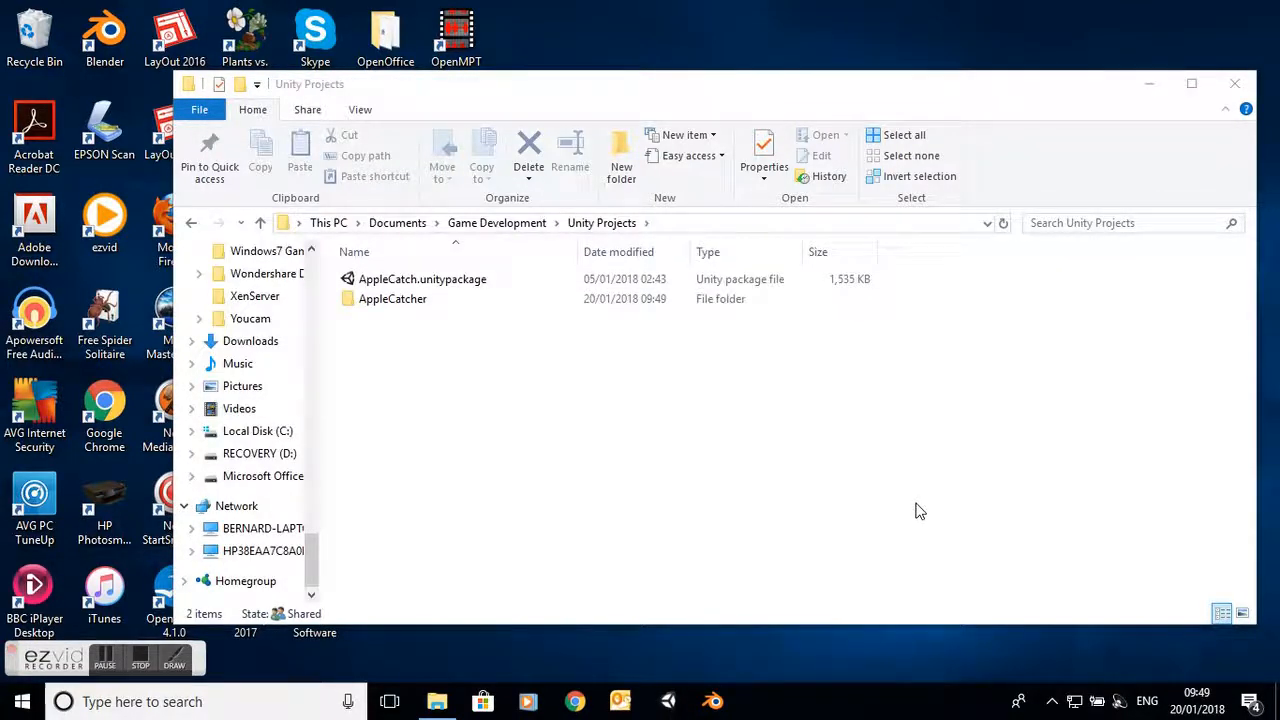
left_click(1150, 85)
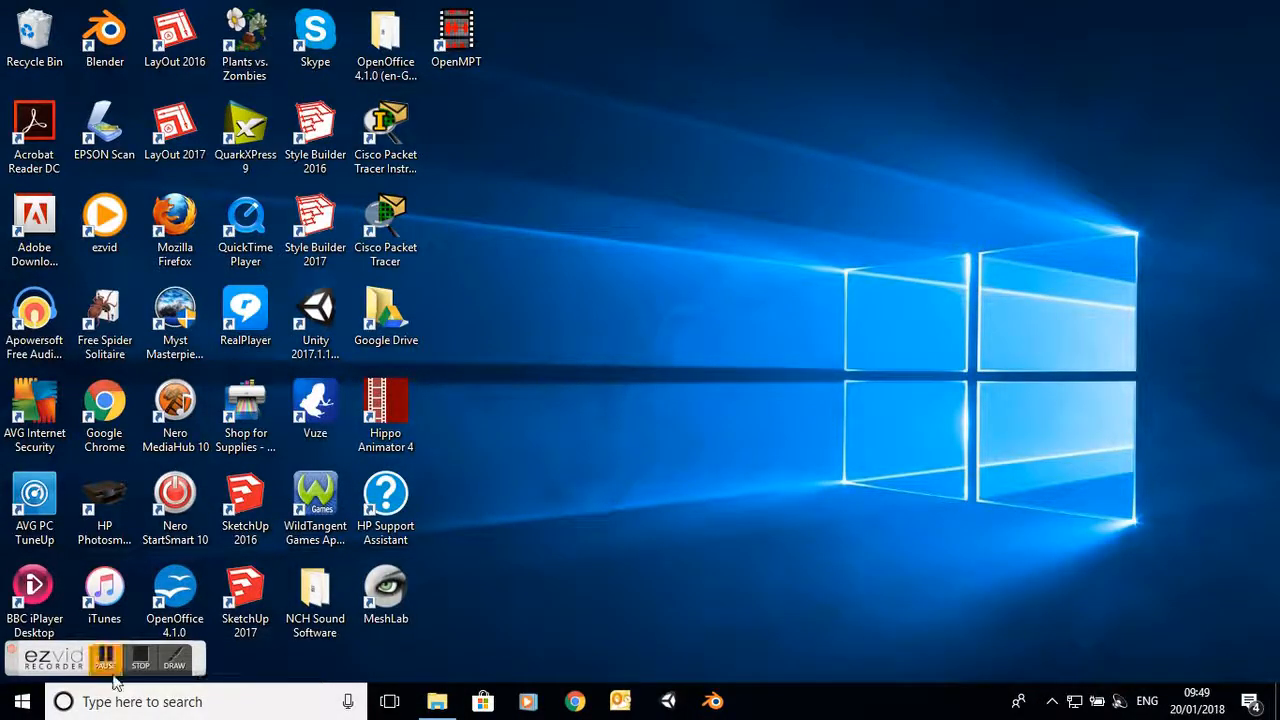
left_click(106, 662)
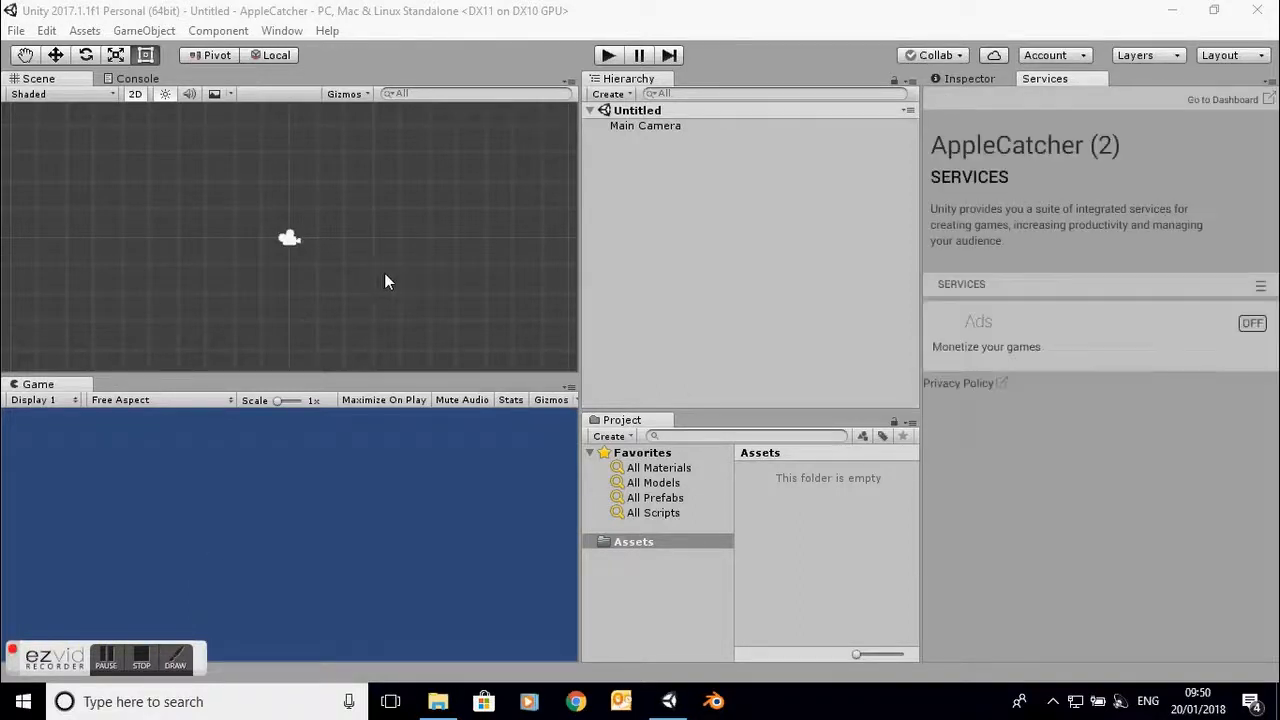
Step: Show the Inspector and switch the editor to the Default layout
left_click(968, 79)
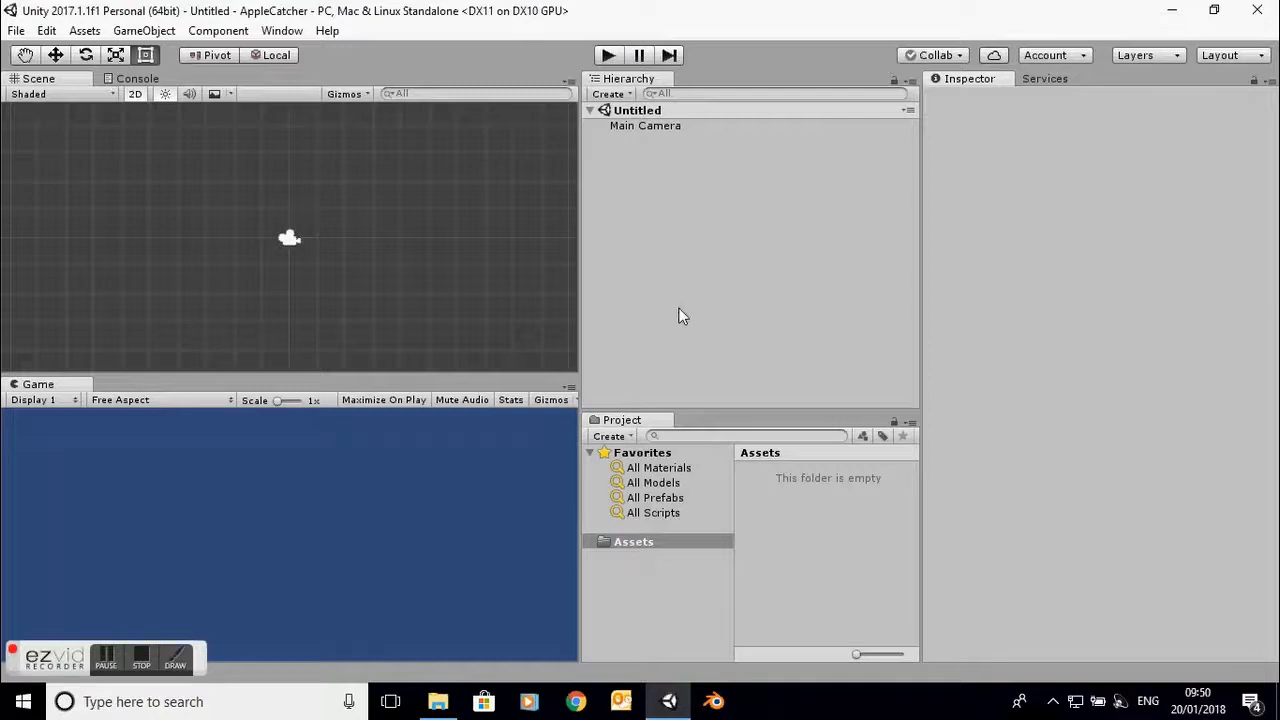
left_click(1222, 55)
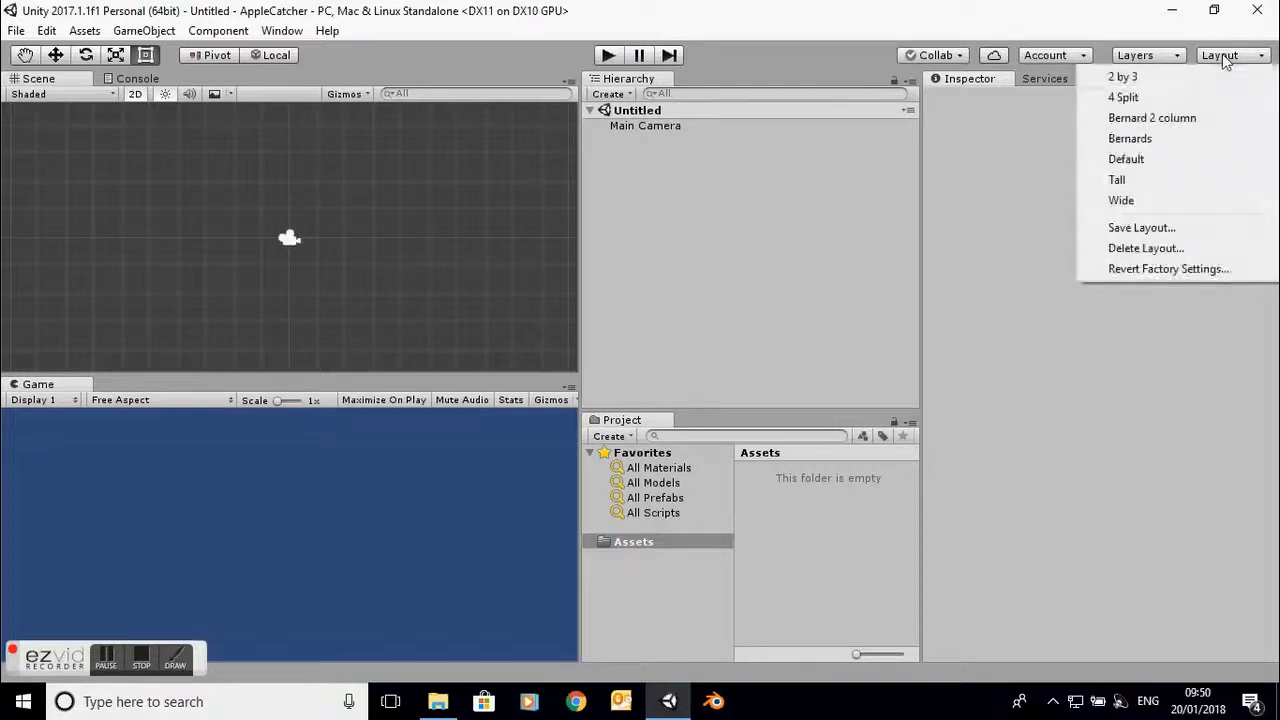
left_click(1131, 160)
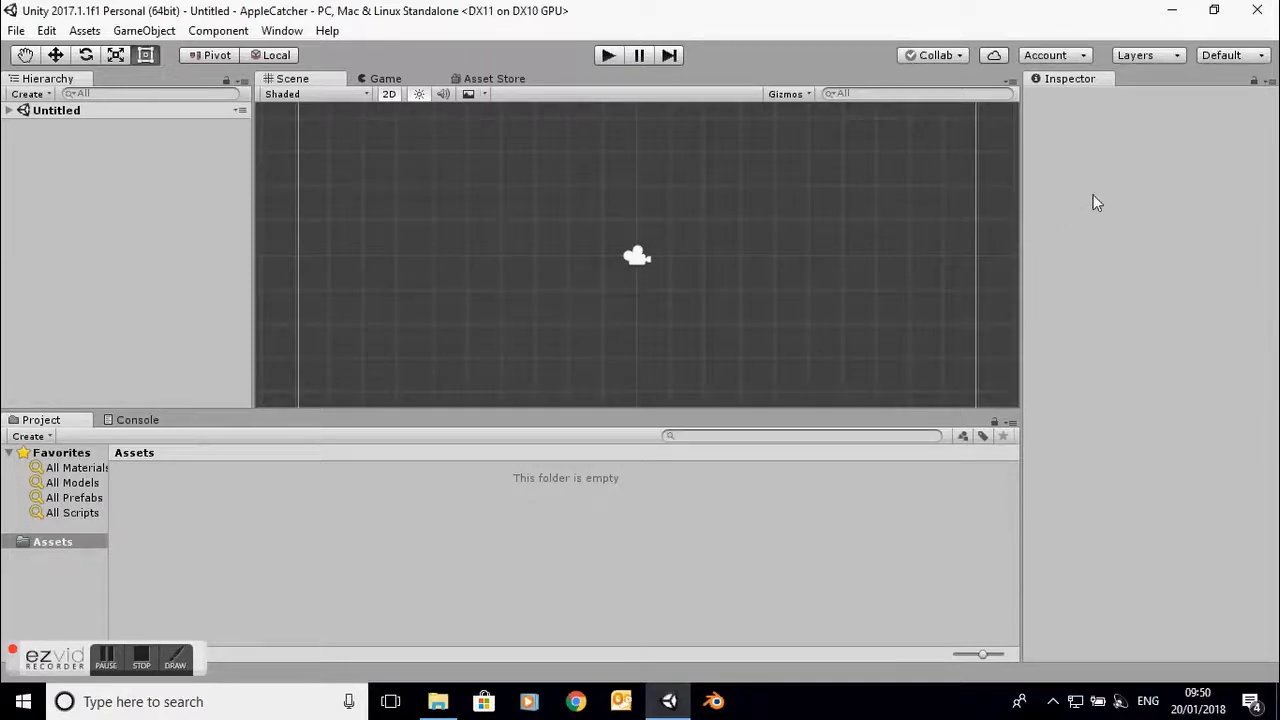
Step: Apply the 2 by 3 layout and dock the Project panel below the Hierarchy
left_click(1240, 57)
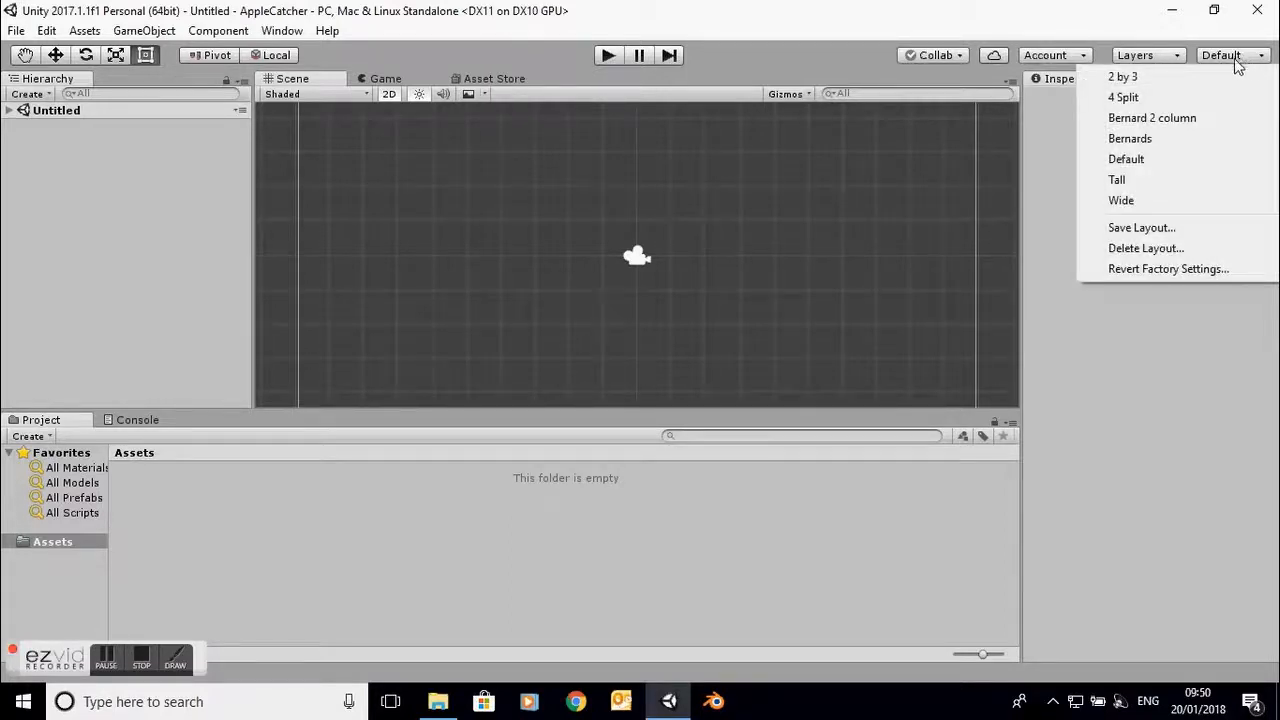
left_click(1122, 77)
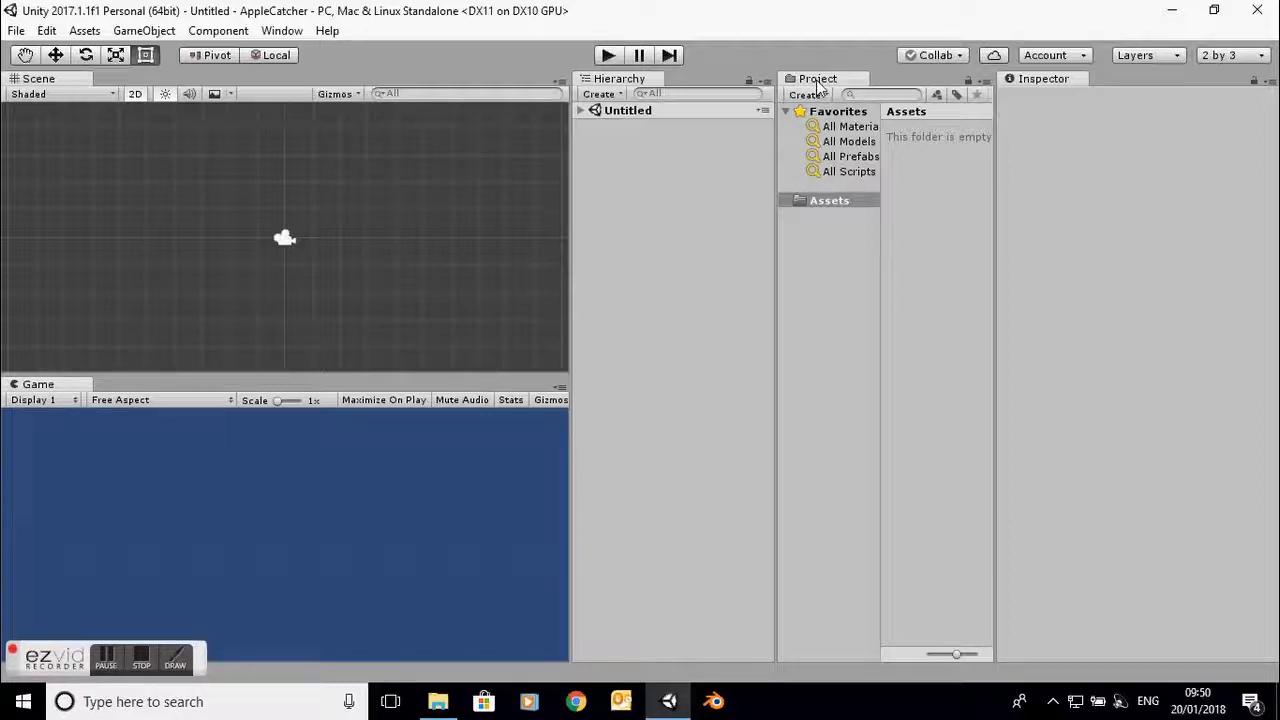
left_click_drag(818, 86, 644, 527)
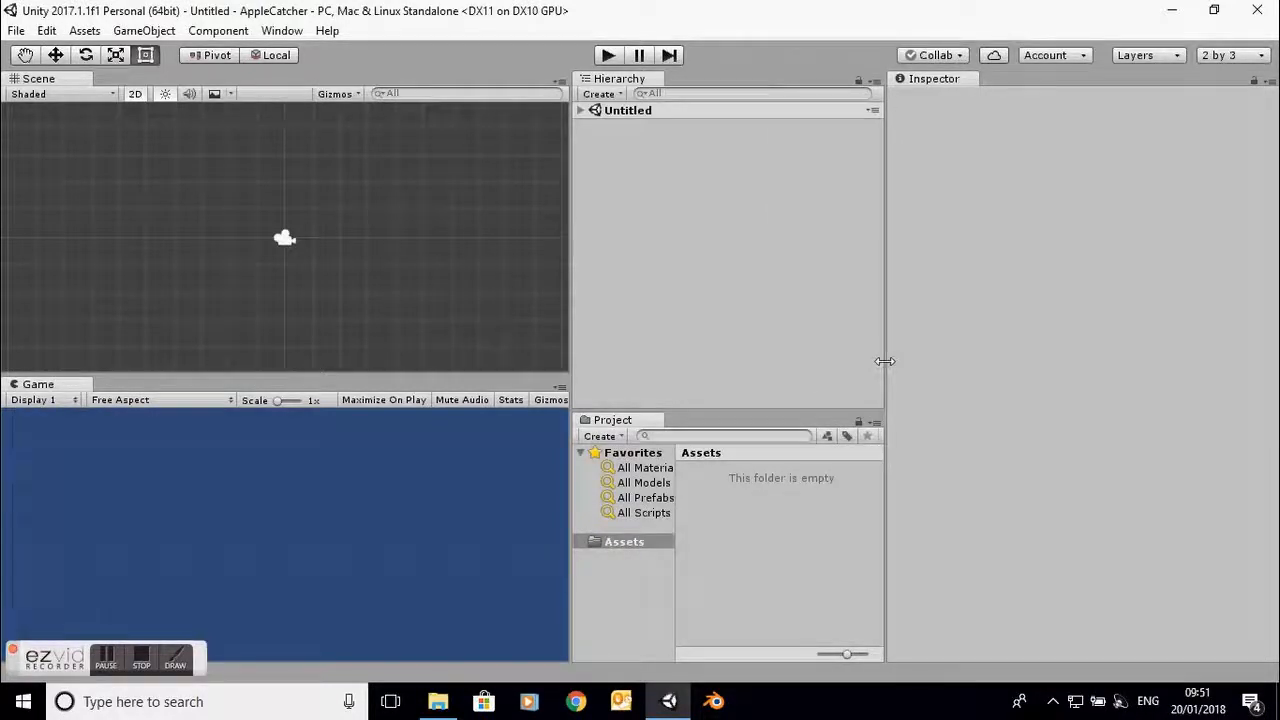
Step: Narrow the Hierarchy and Project column, widen the Project folder tree, and keep the Project panel in Two Column Layout
left_click_drag(884, 360, 822, 371)
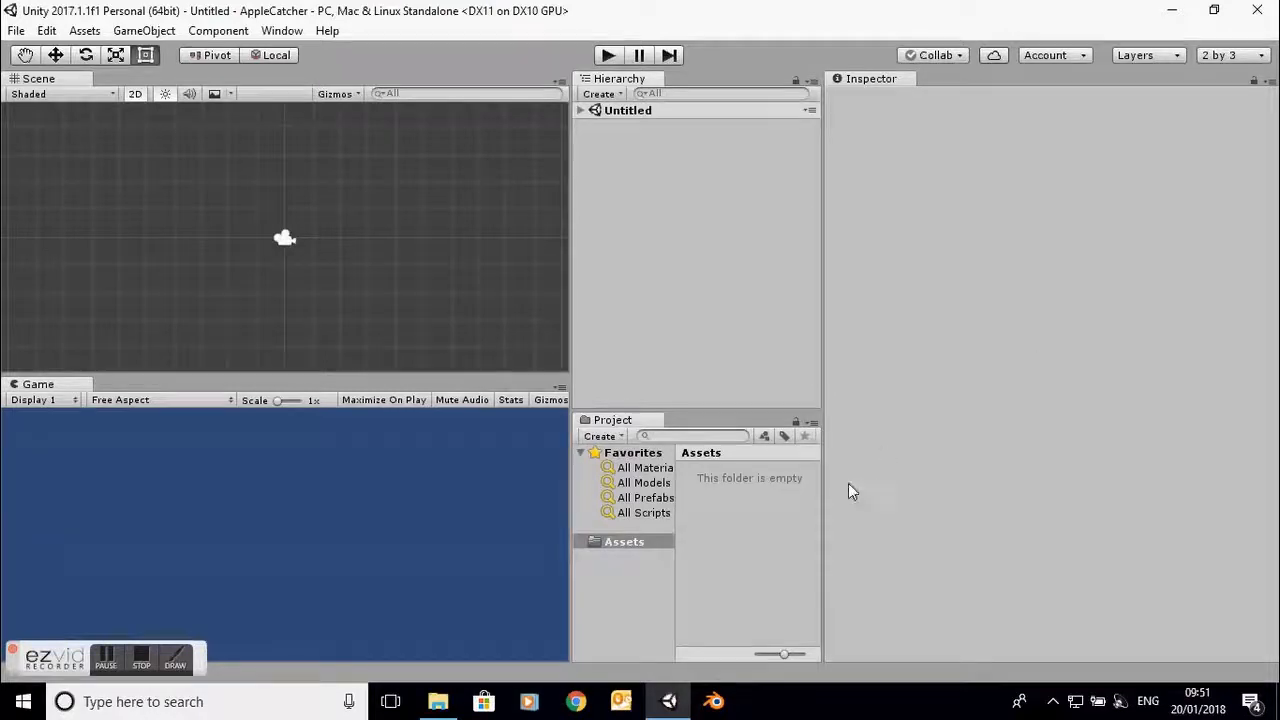
left_click_drag(820, 479, 850, 483)
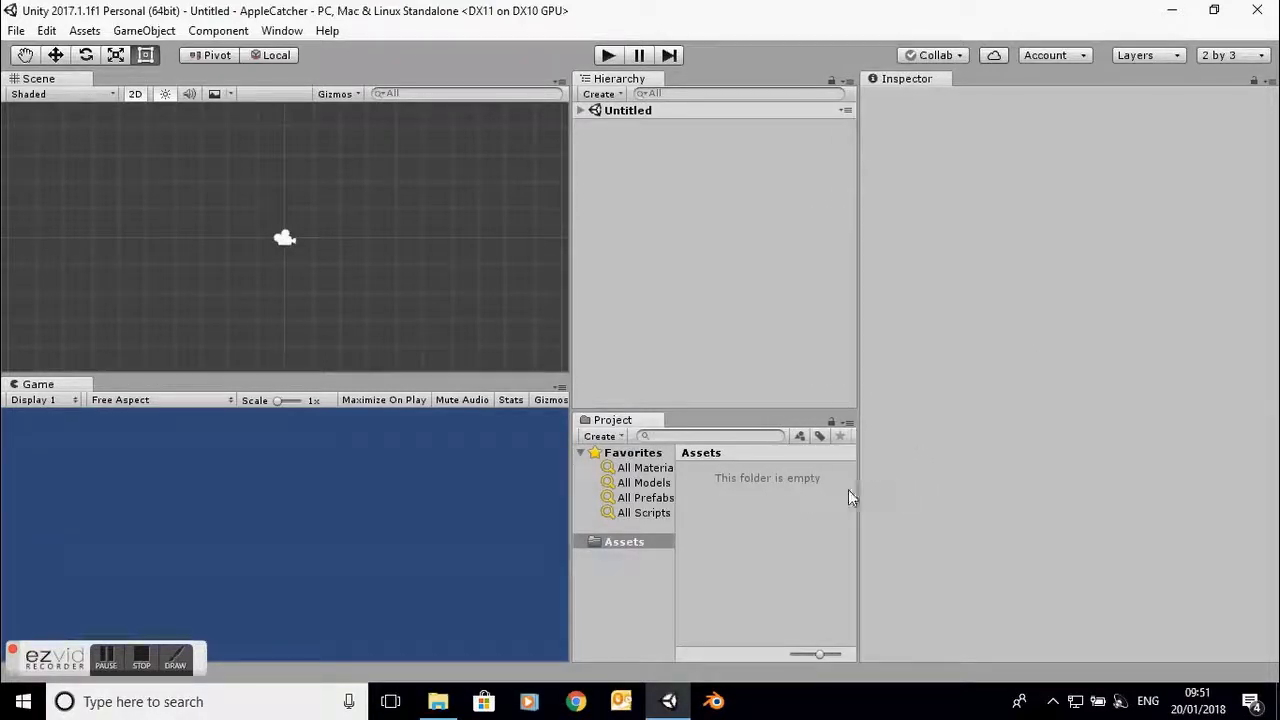
left_click_drag(677, 514, 713, 514)
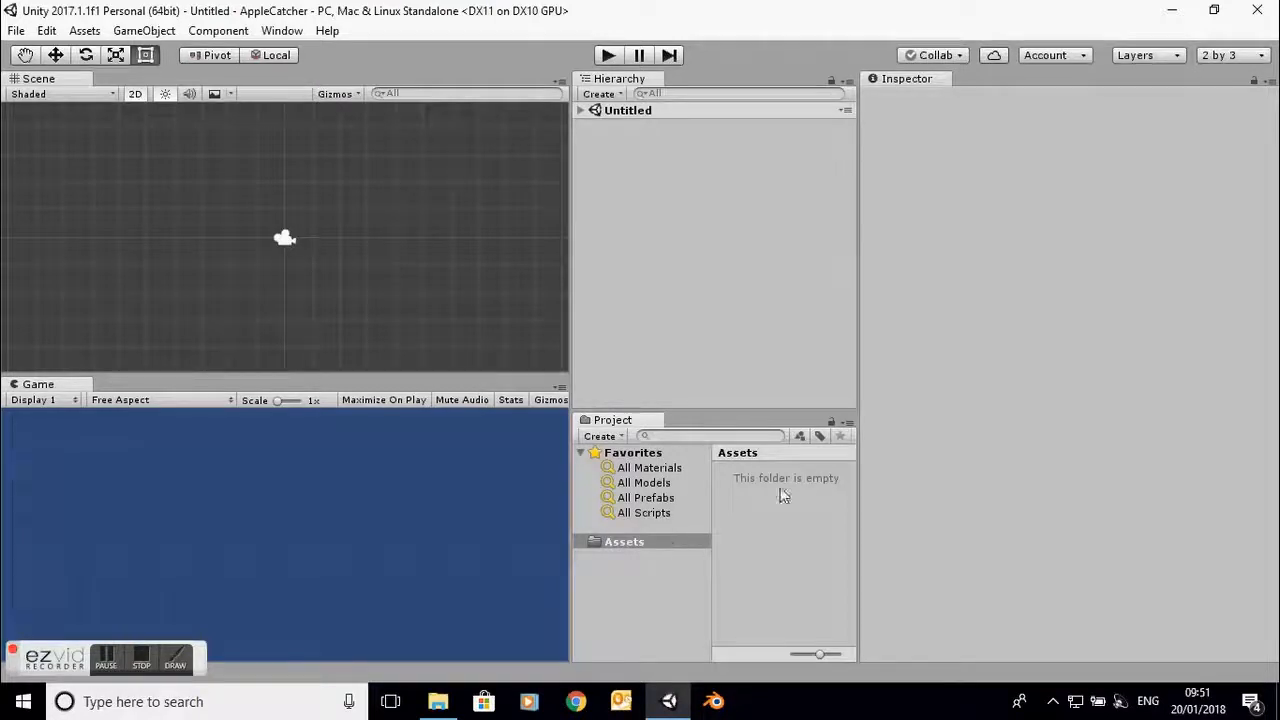
left_click(847, 424)
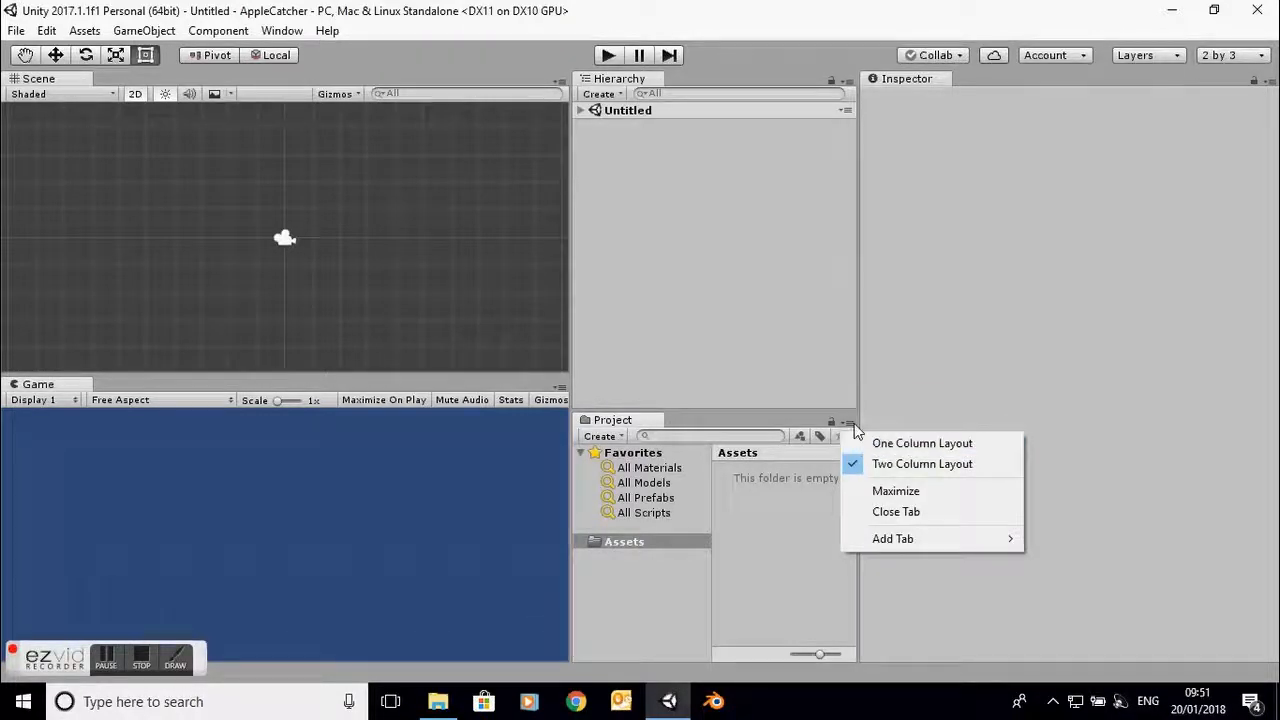
left_click(851, 465)
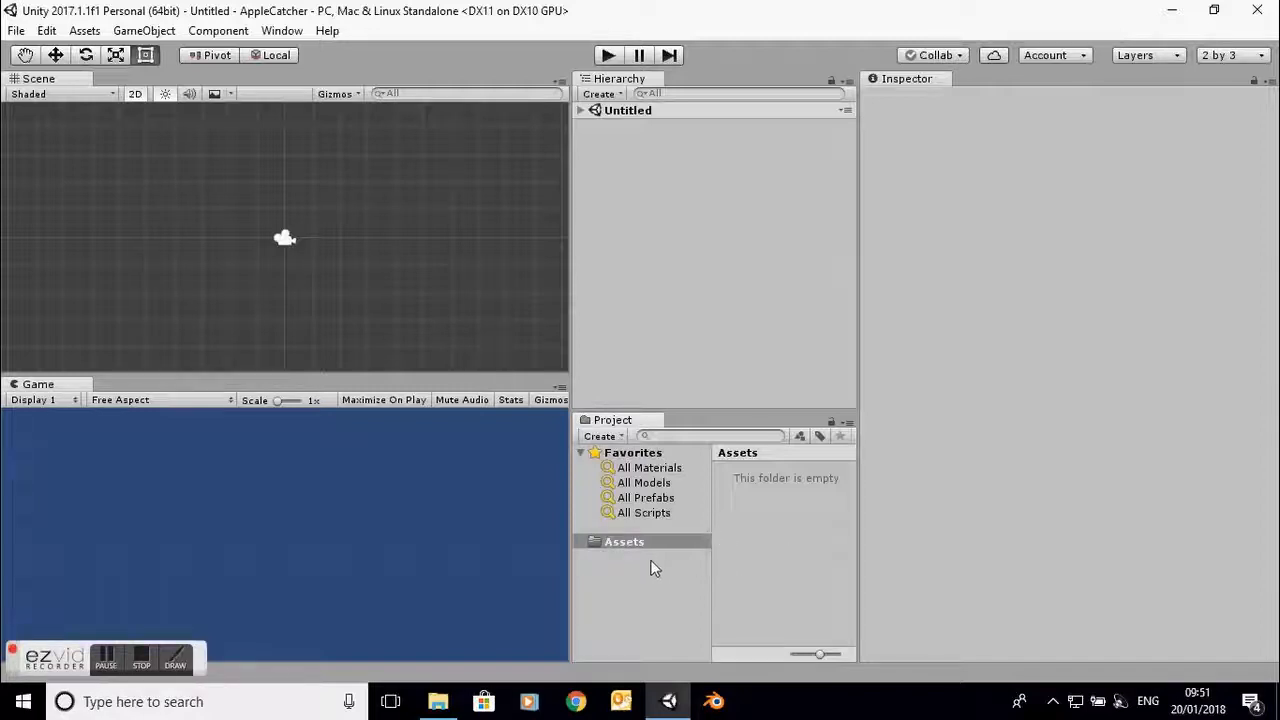
Step: Create a folder named _Scenes in Assets and reduce the asset thumbnails to list view
left_click(622, 439)
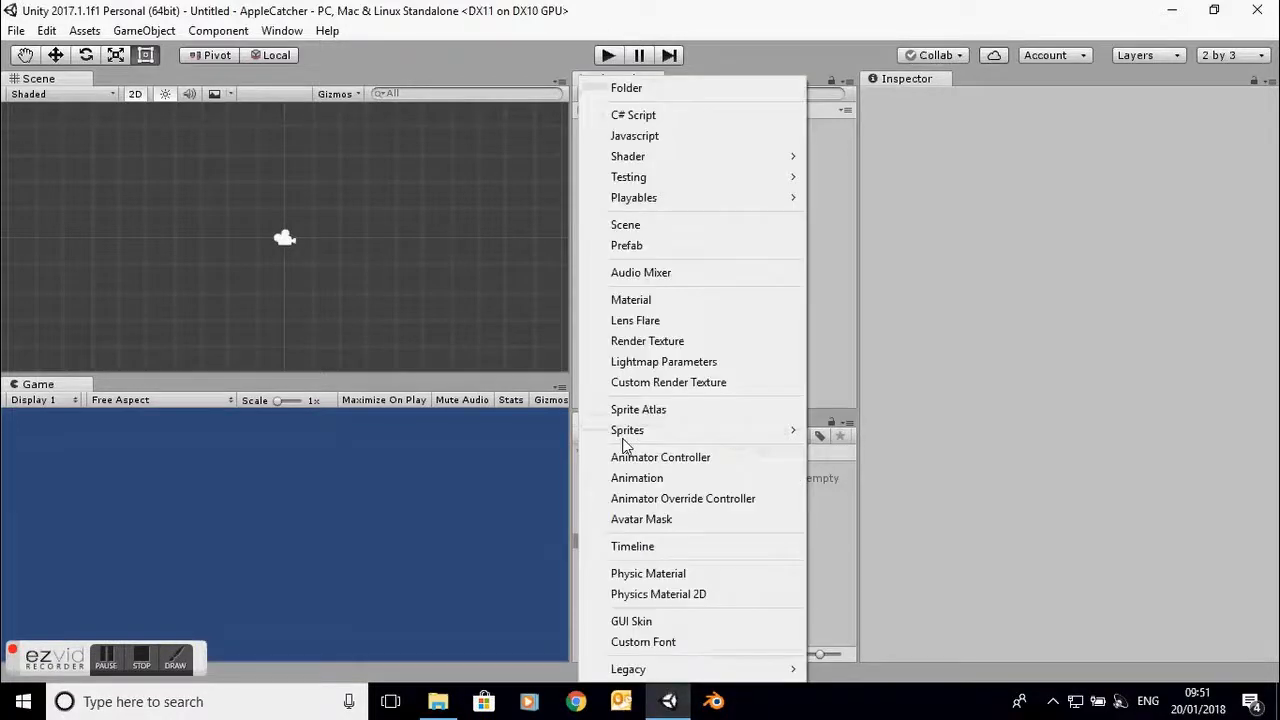
left_click(627, 88)
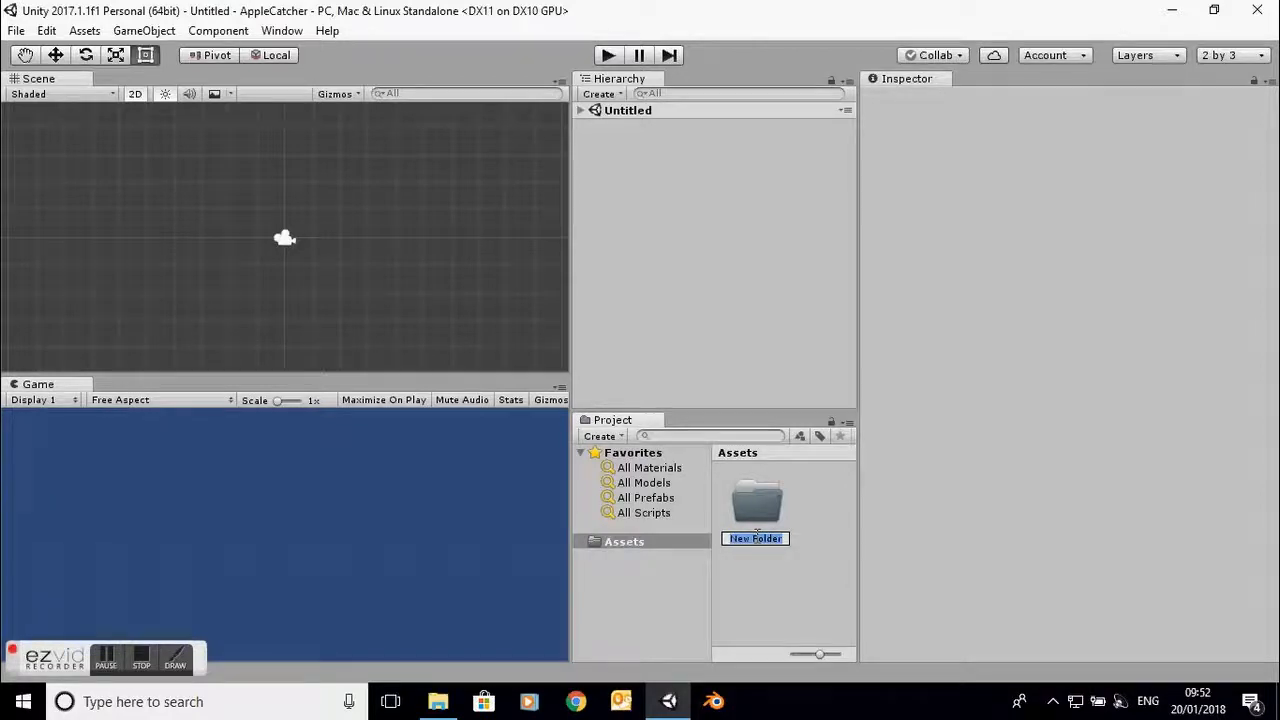
key("BackSpace")
type("_Scenes")
key("Return")
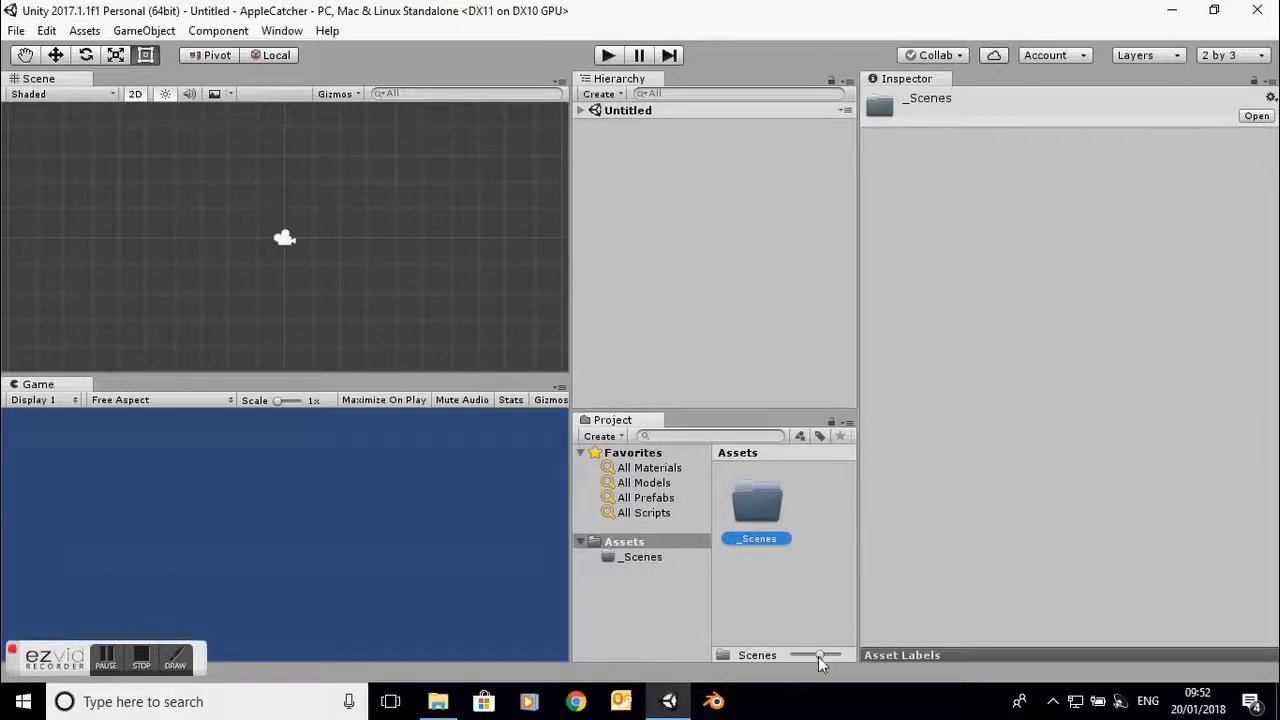
left_click_drag(821, 655, 788, 660)
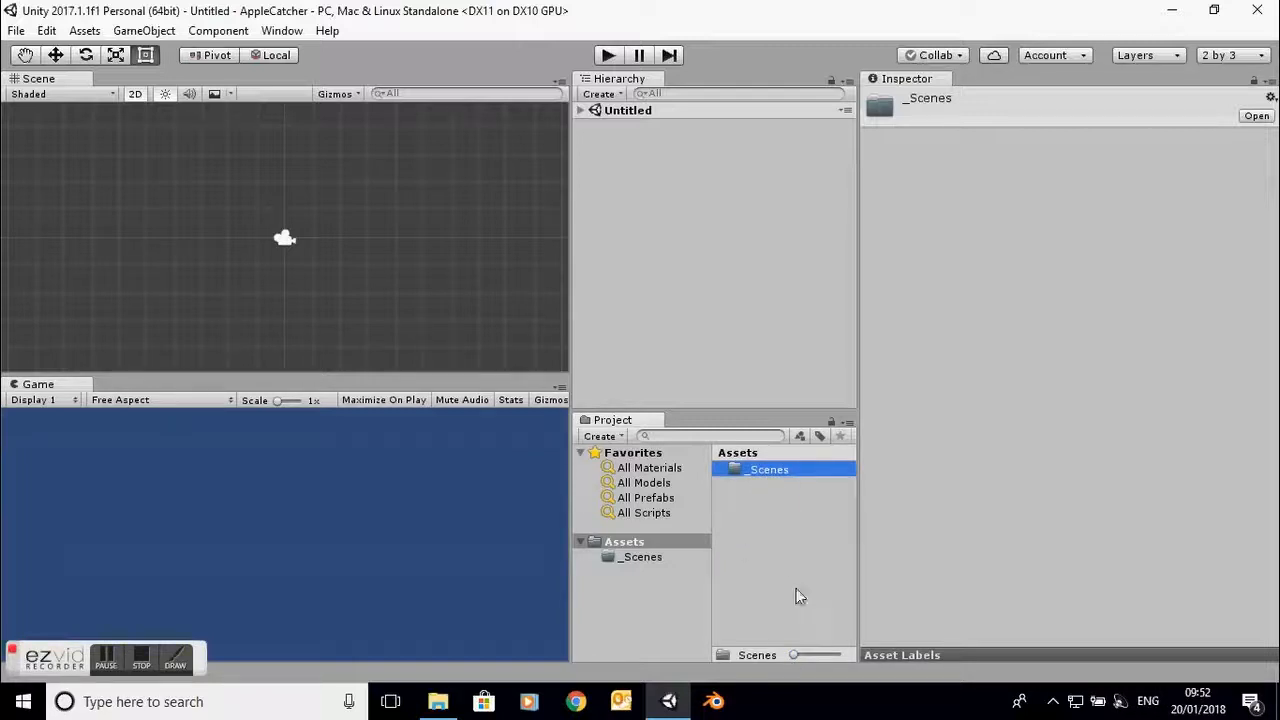
Step: Import all items of AppleCatch.unitypackage into Assets as a custom package and check the imported Actors and Audio folders
left_click(638, 542)
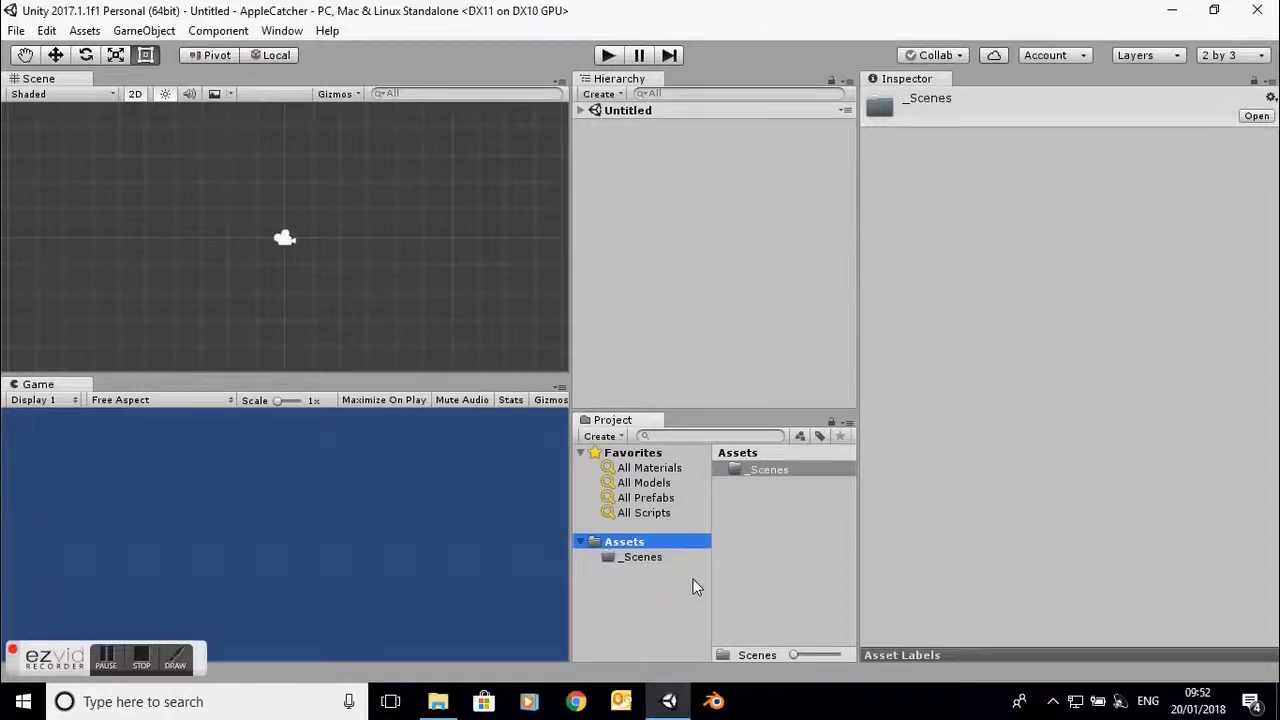
left_click(85, 31)
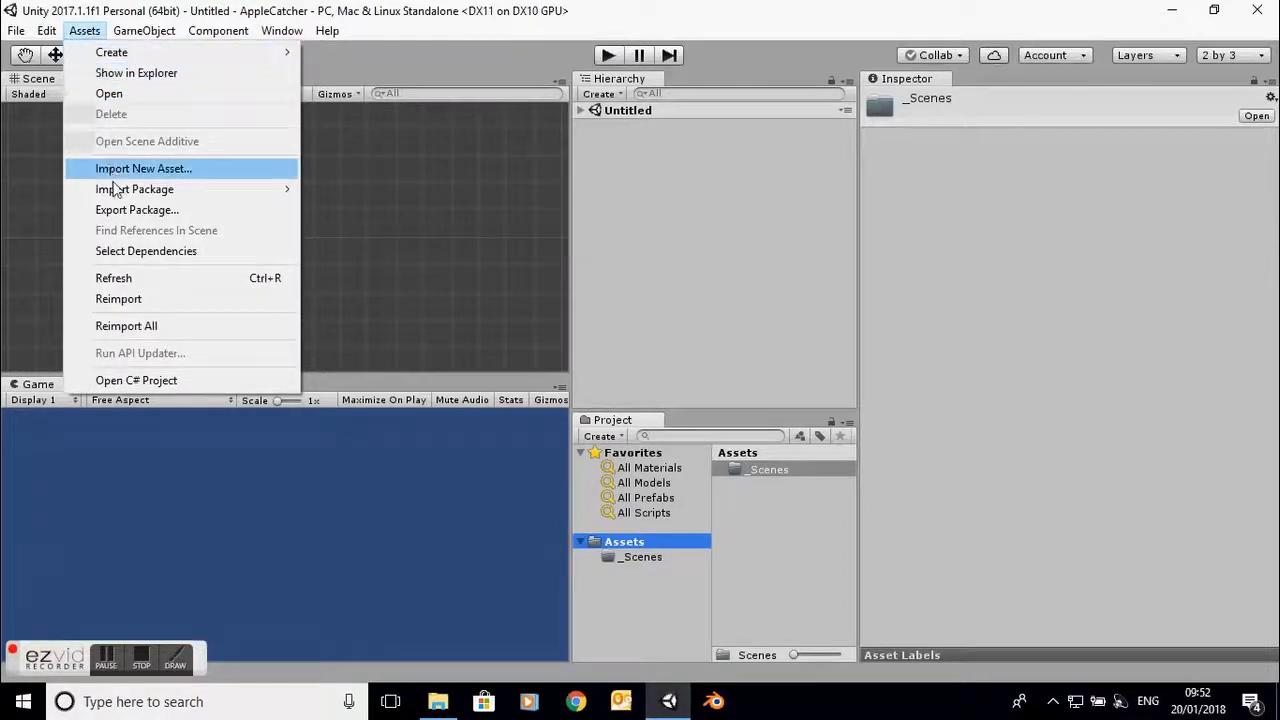
mouse_move(117, 191)
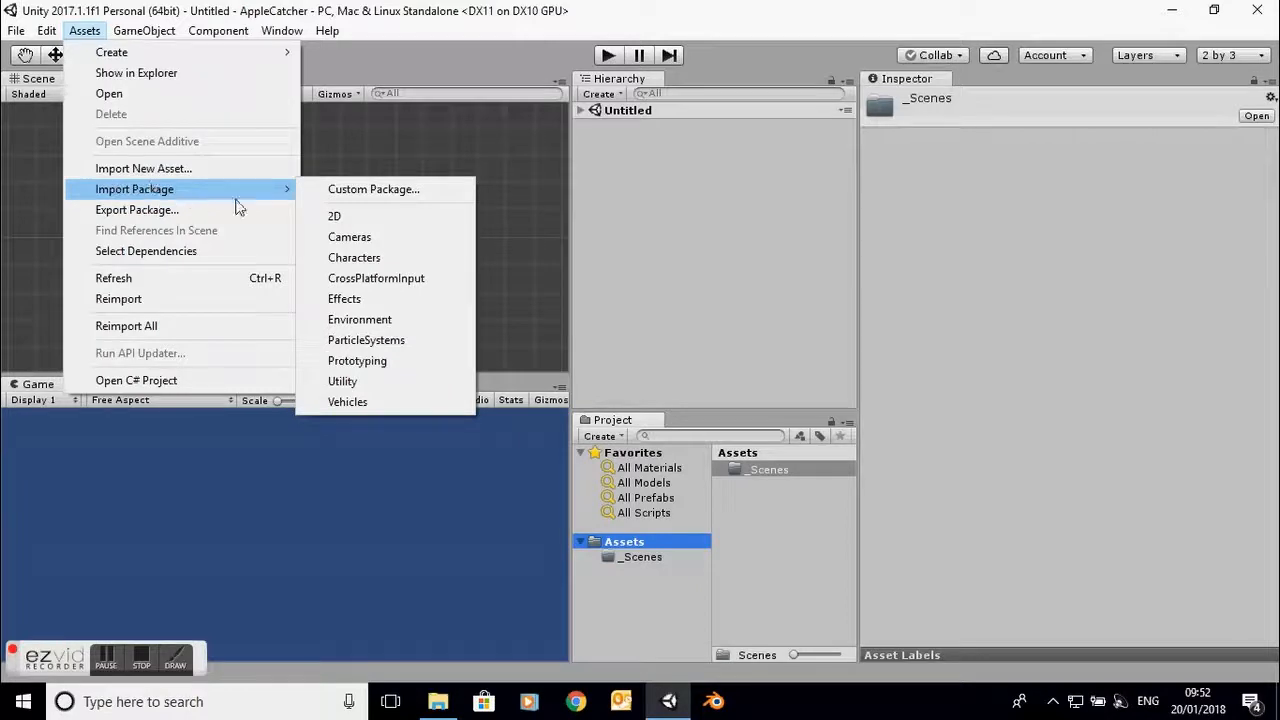
left_click(358, 190)
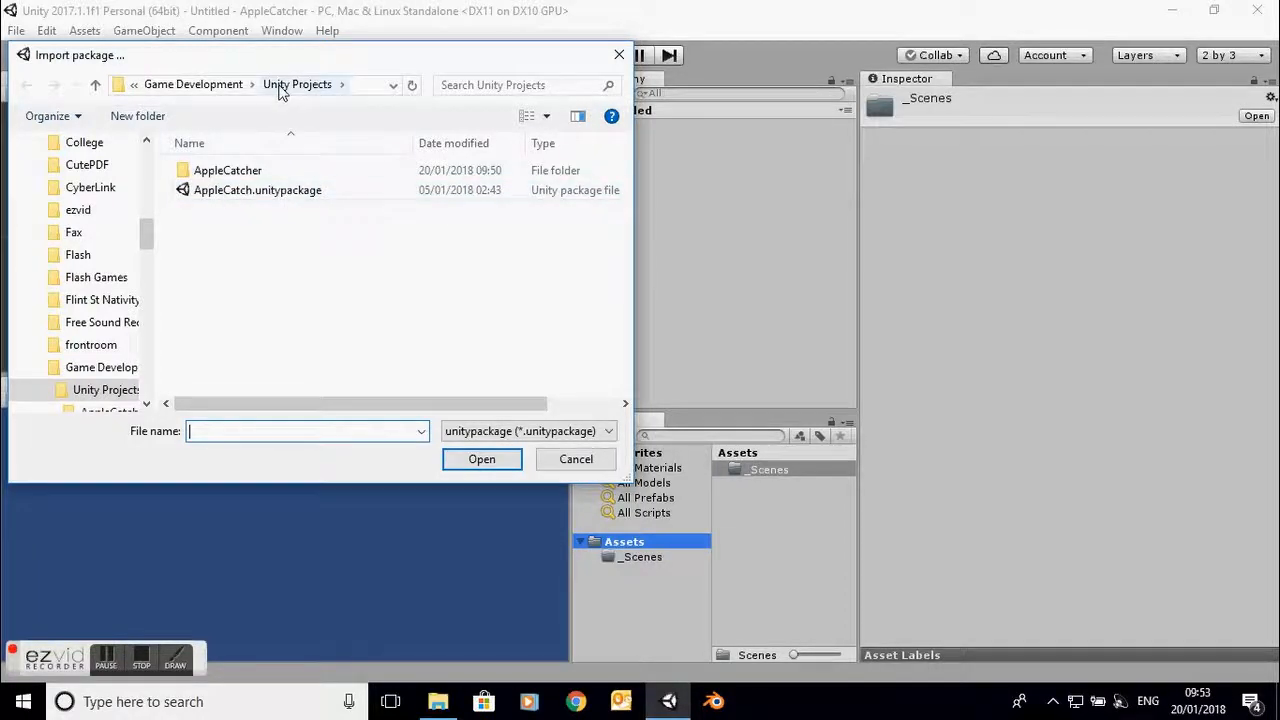
left_click(268, 198)
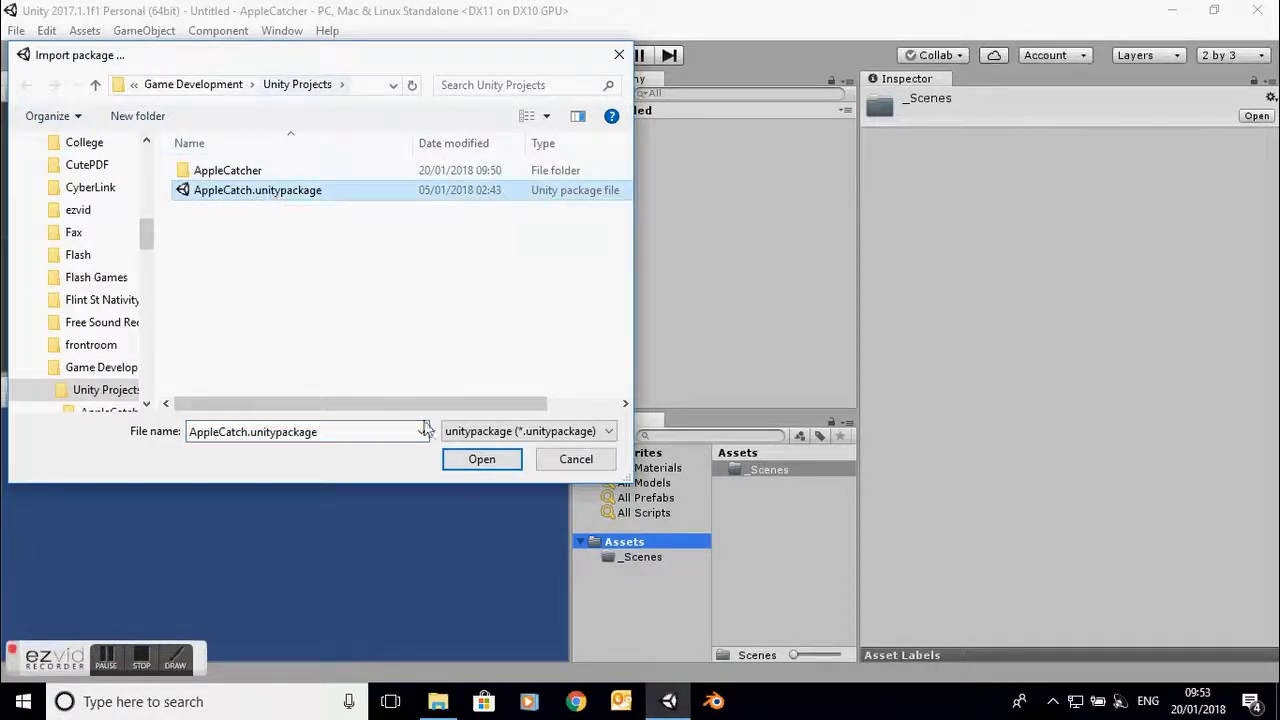
left_click(478, 460)
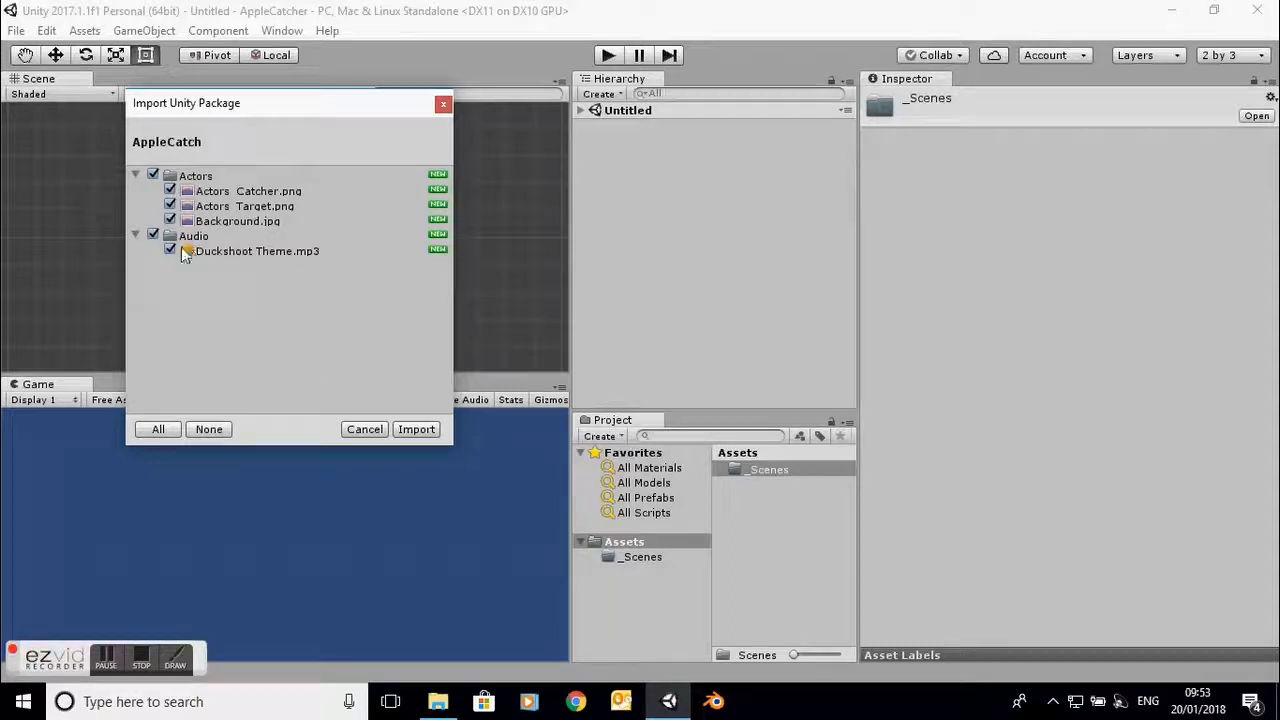
left_click(414, 430)
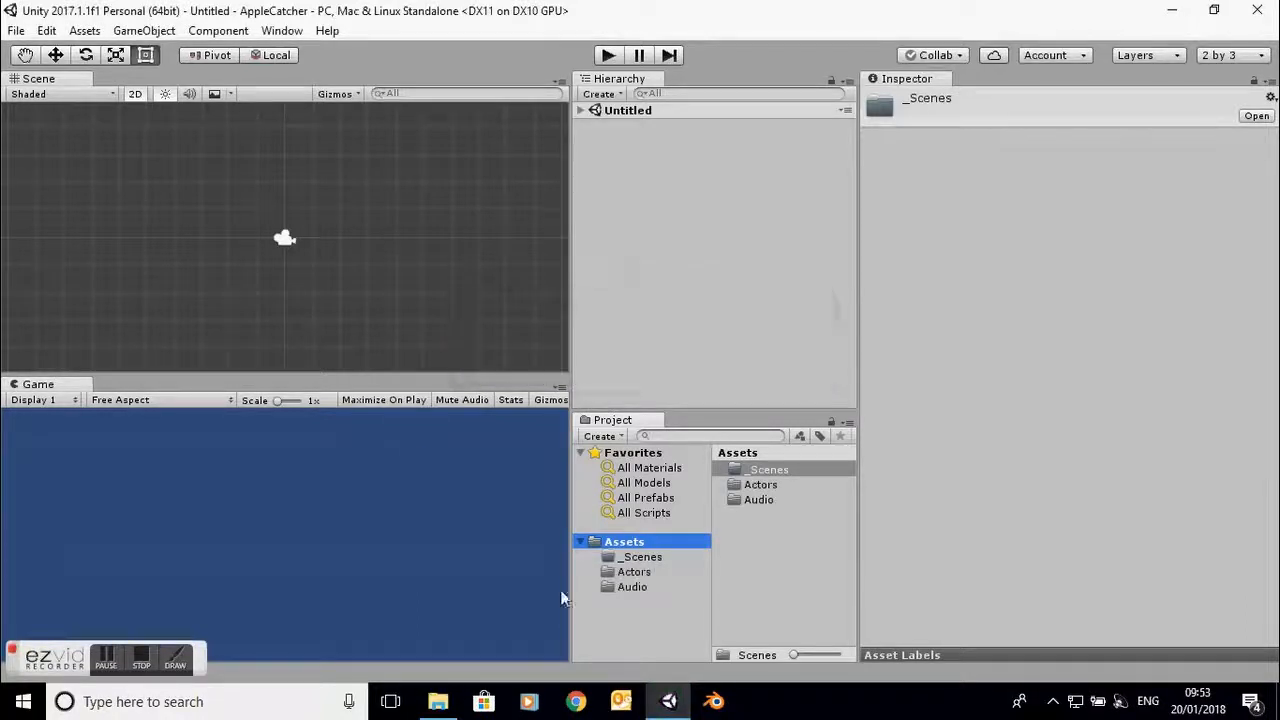
left_click(612, 576)
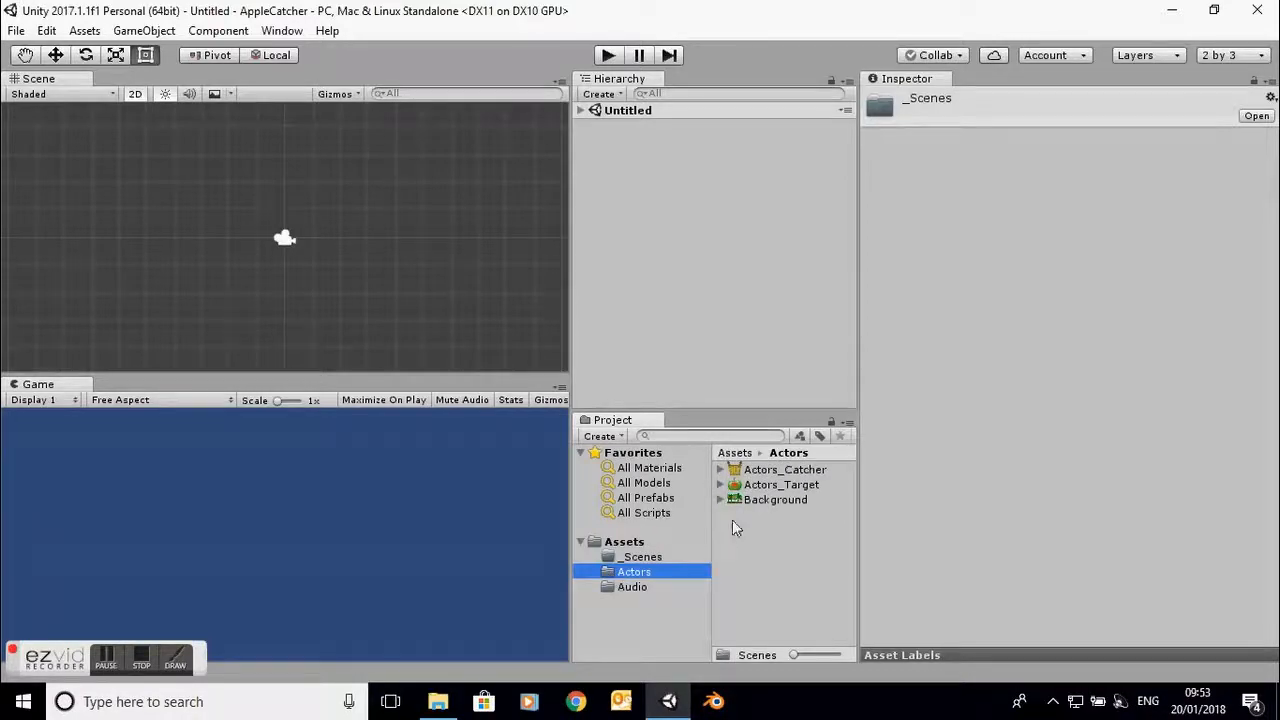
left_click(614, 589)
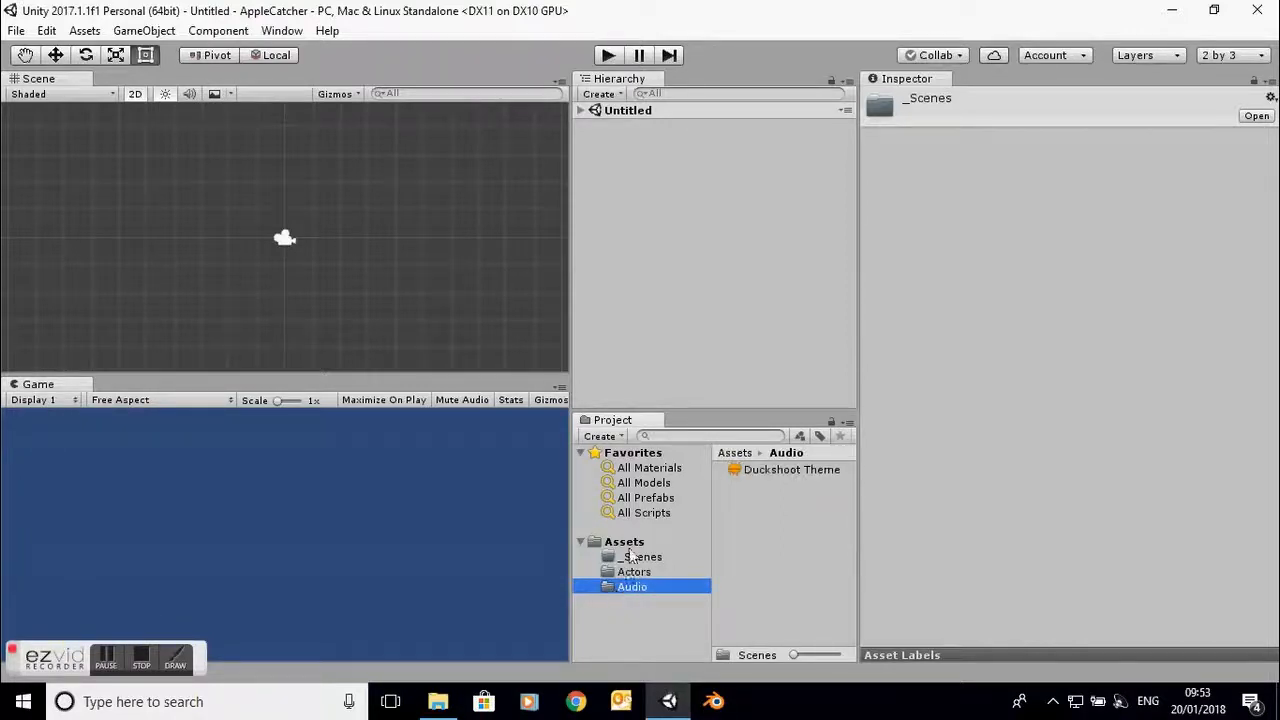
Step: Create a folder named Prefabs directly inside the Assets folder
left_click(630, 543)
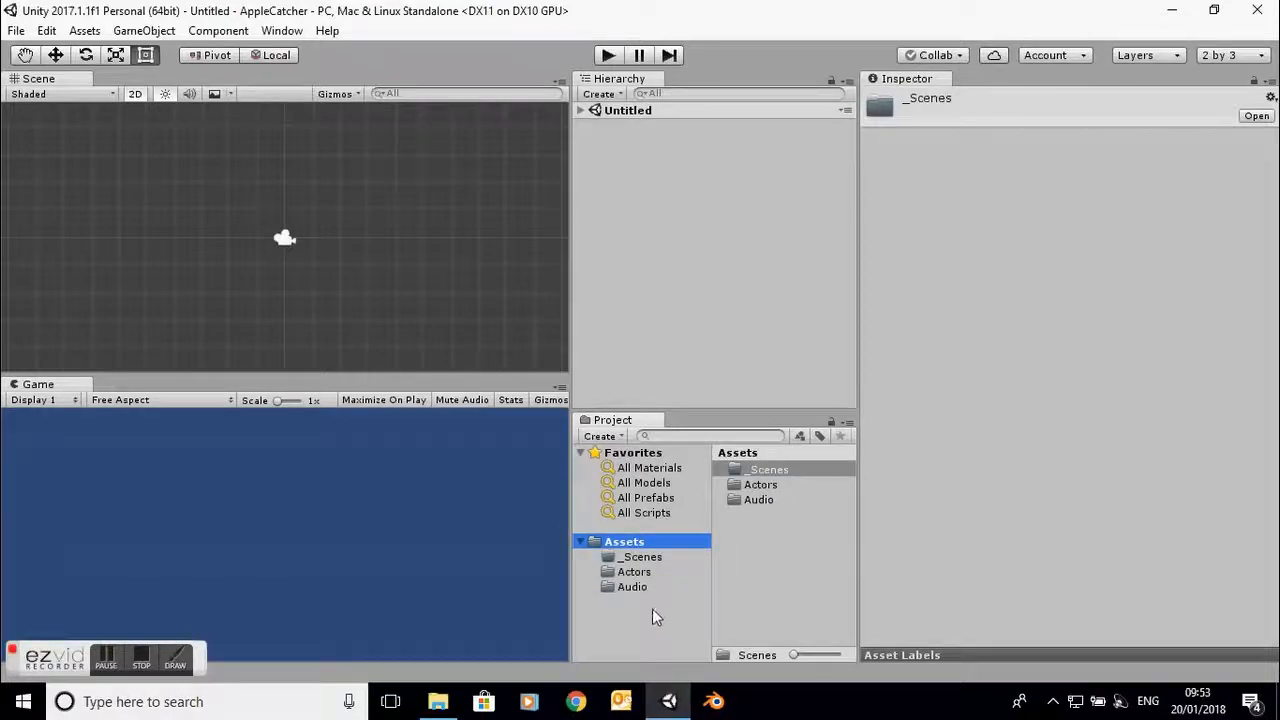
left_click(600, 437)
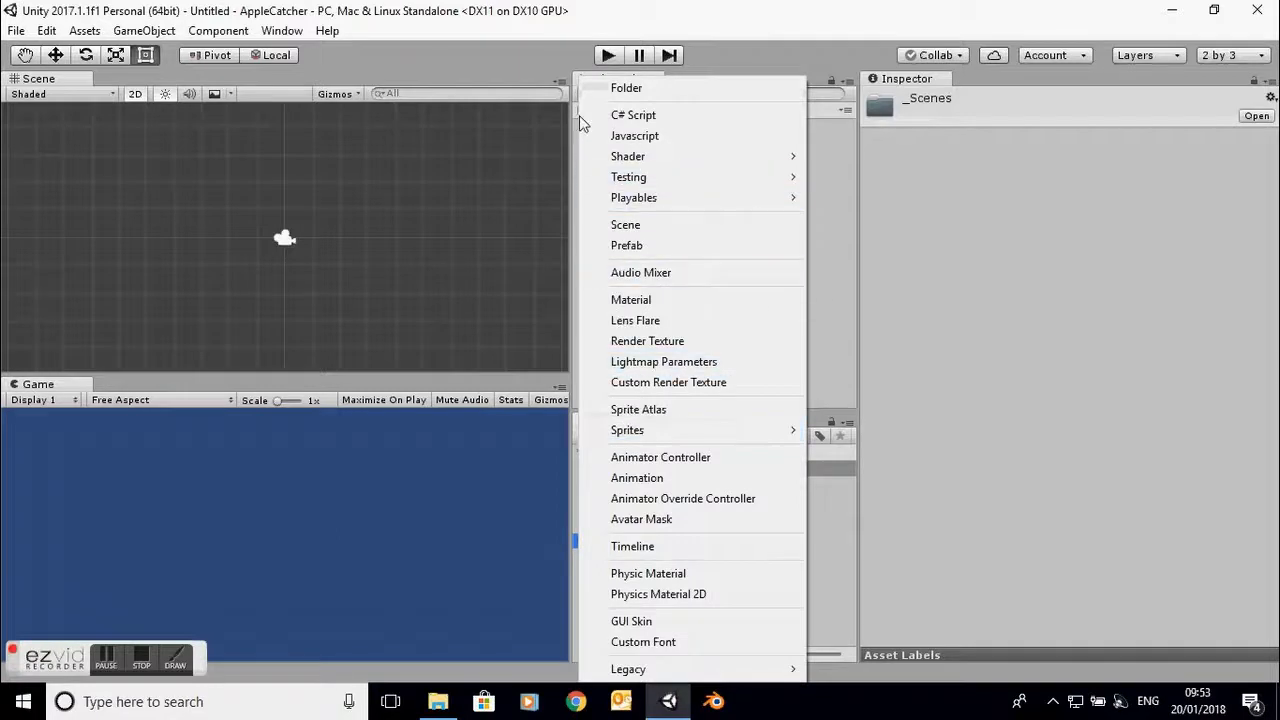
left_click(610, 92)
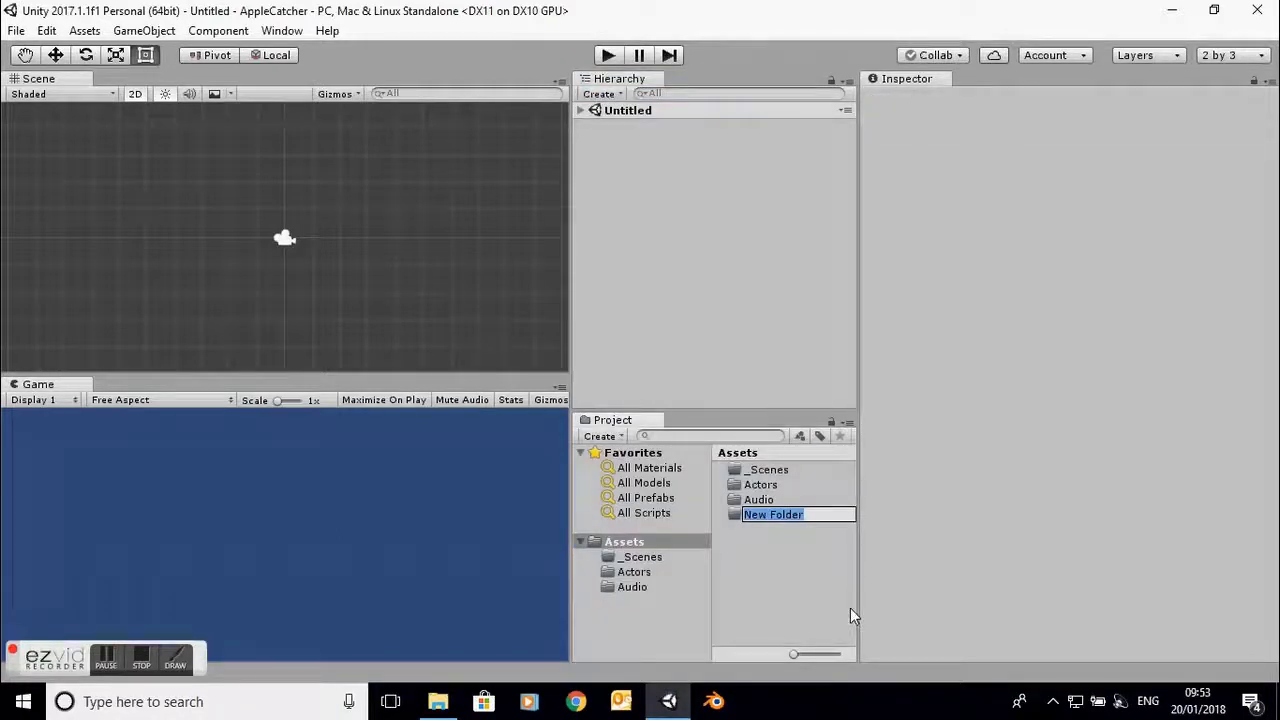
type("Prefabs")
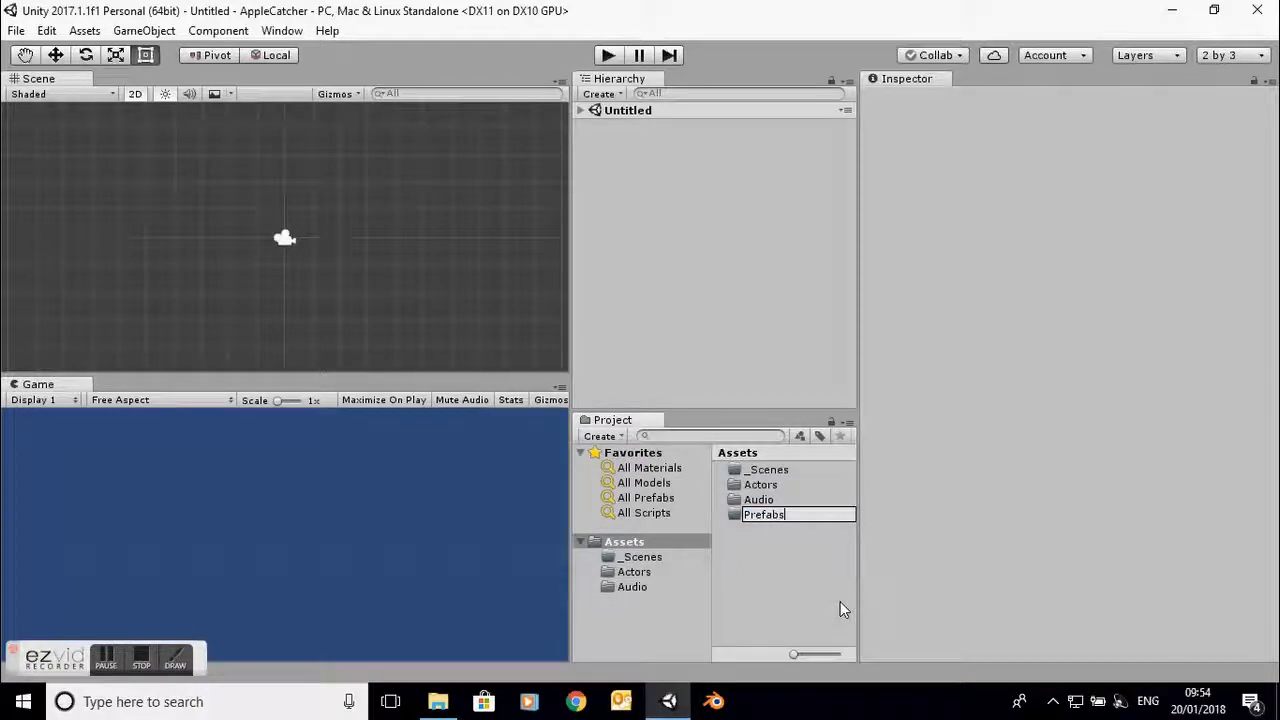
key("Return")
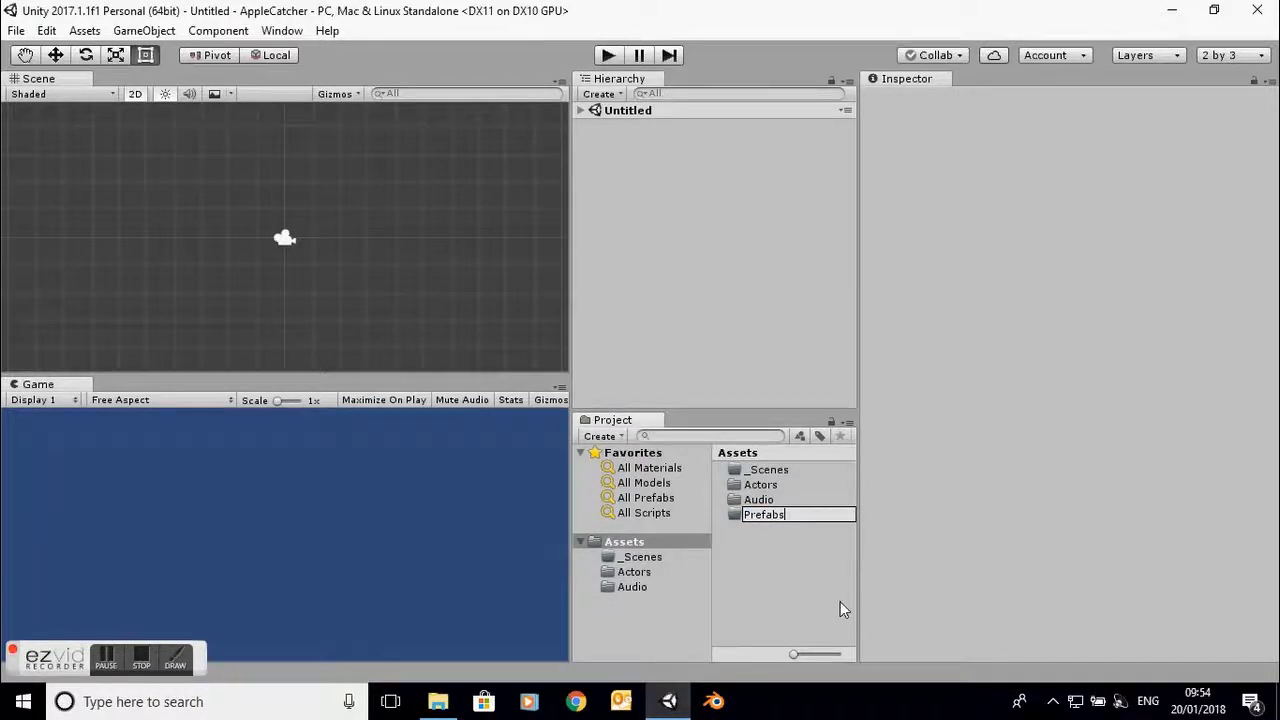
Step: Create another folder in Assets, alongside the existing ones, and name it Scripts
left_click(634, 546)
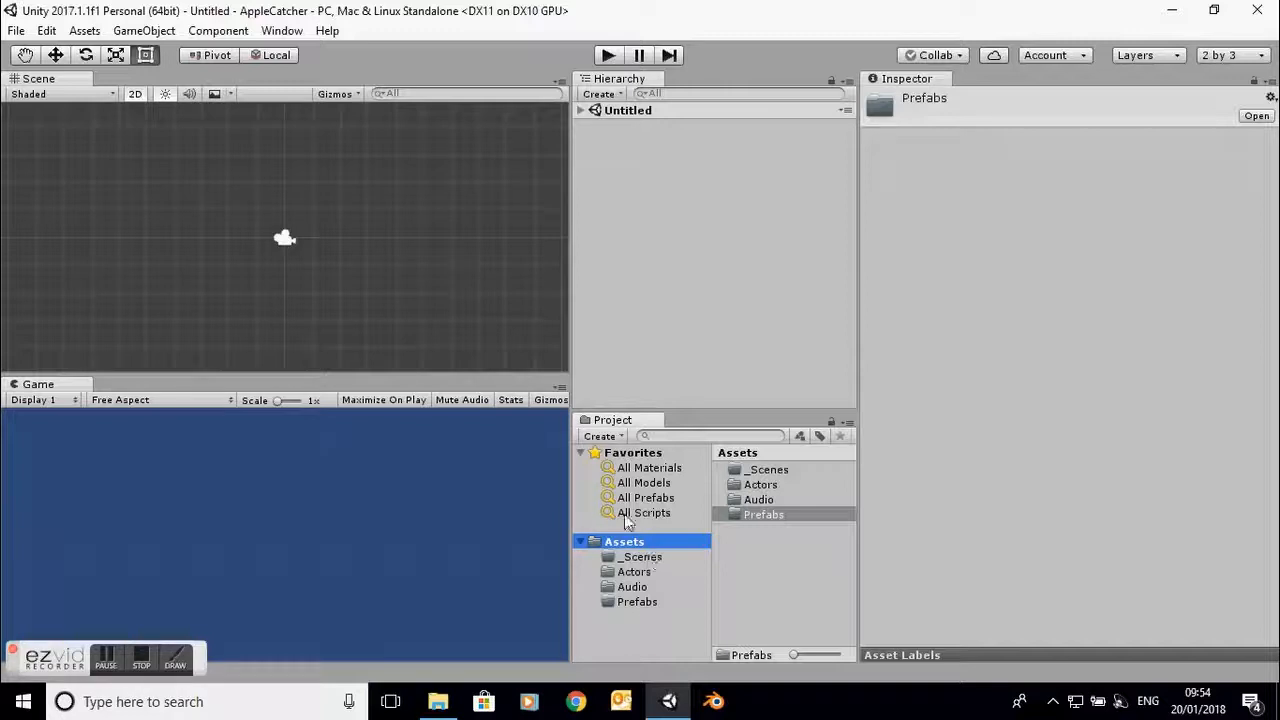
left_click(601, 436)
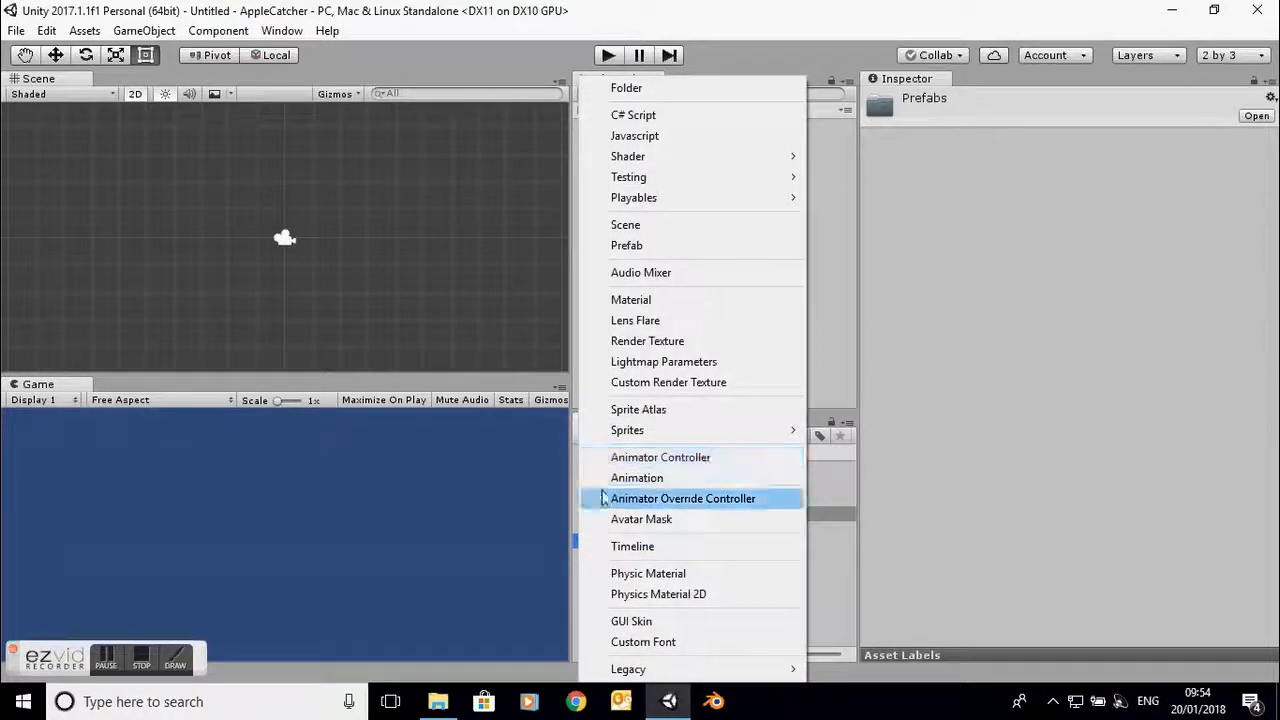
left_click(627, 95)
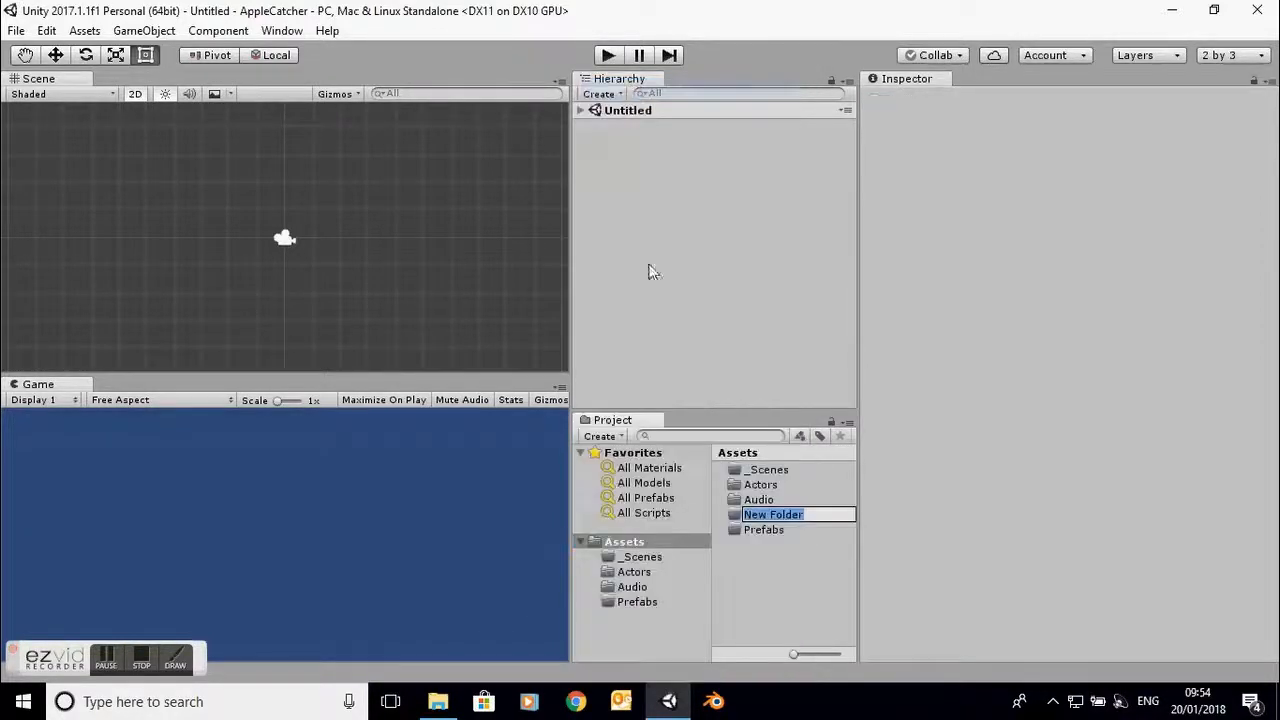
type("S")
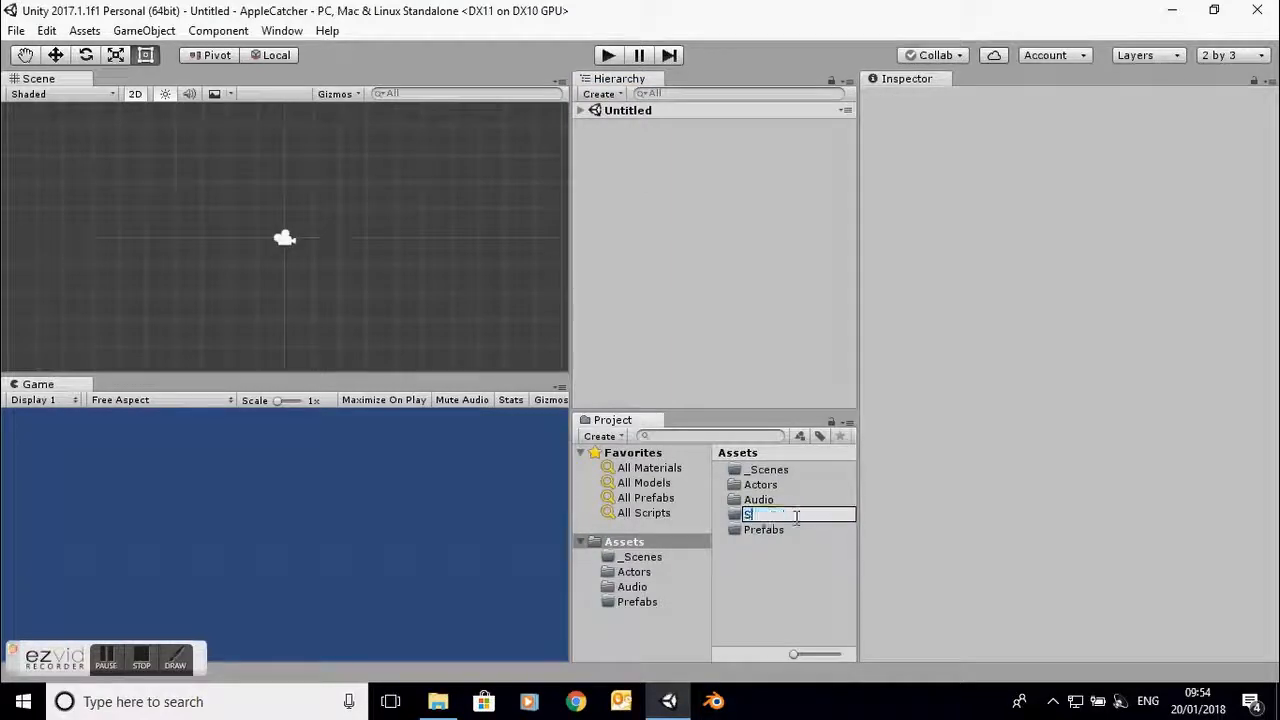
type("cripts")
key("Return")
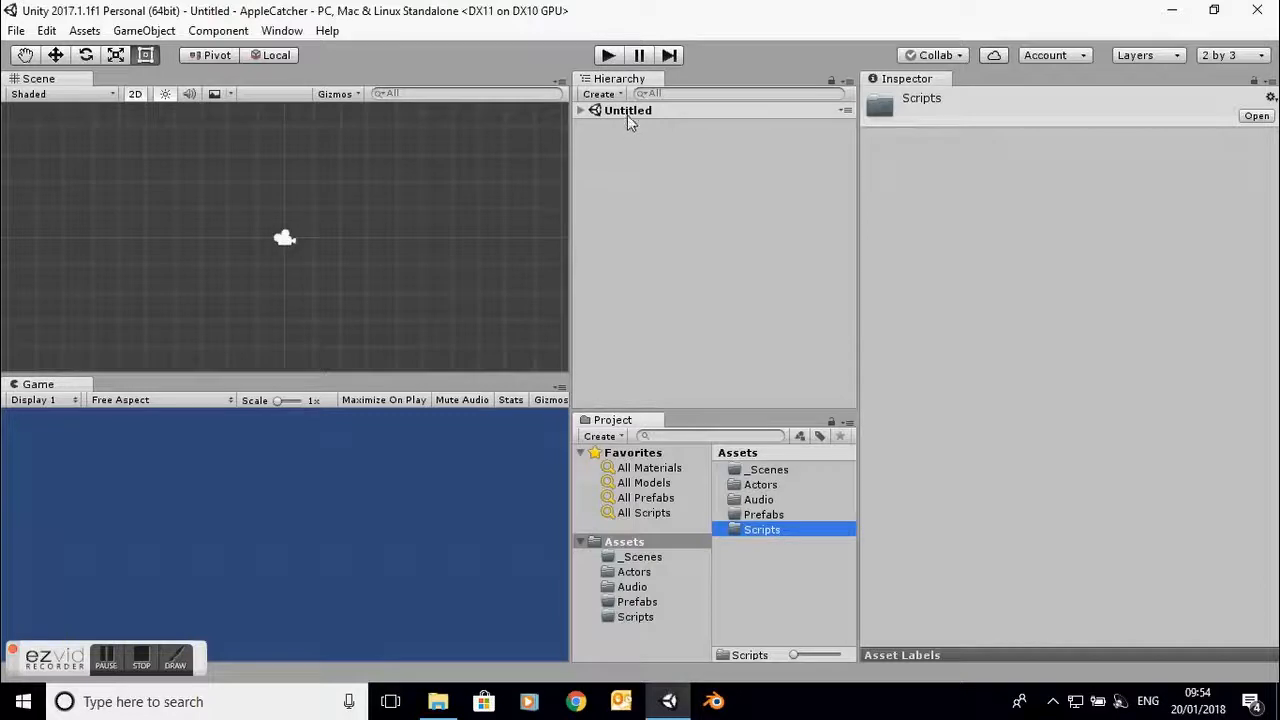
Step: Save the untitled scene as Main in the _Scenes folder of the project's Assets
left_click(16, 31)
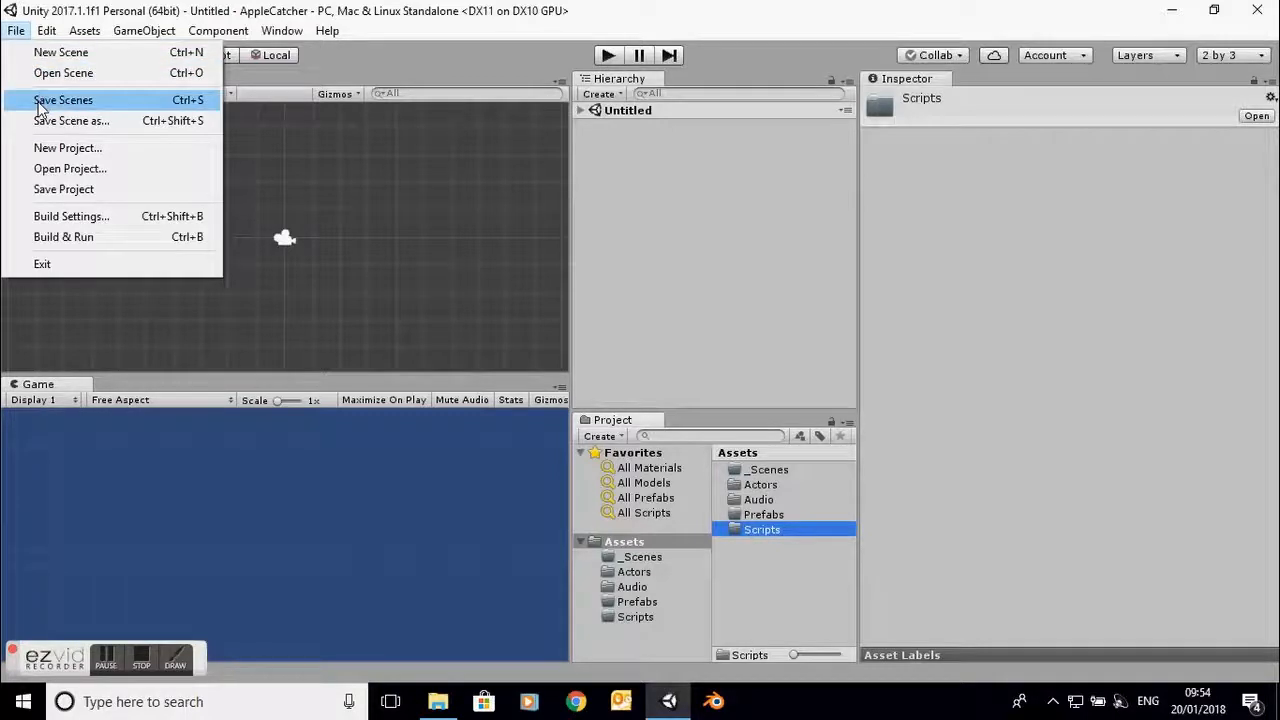
left_click(17, 31)
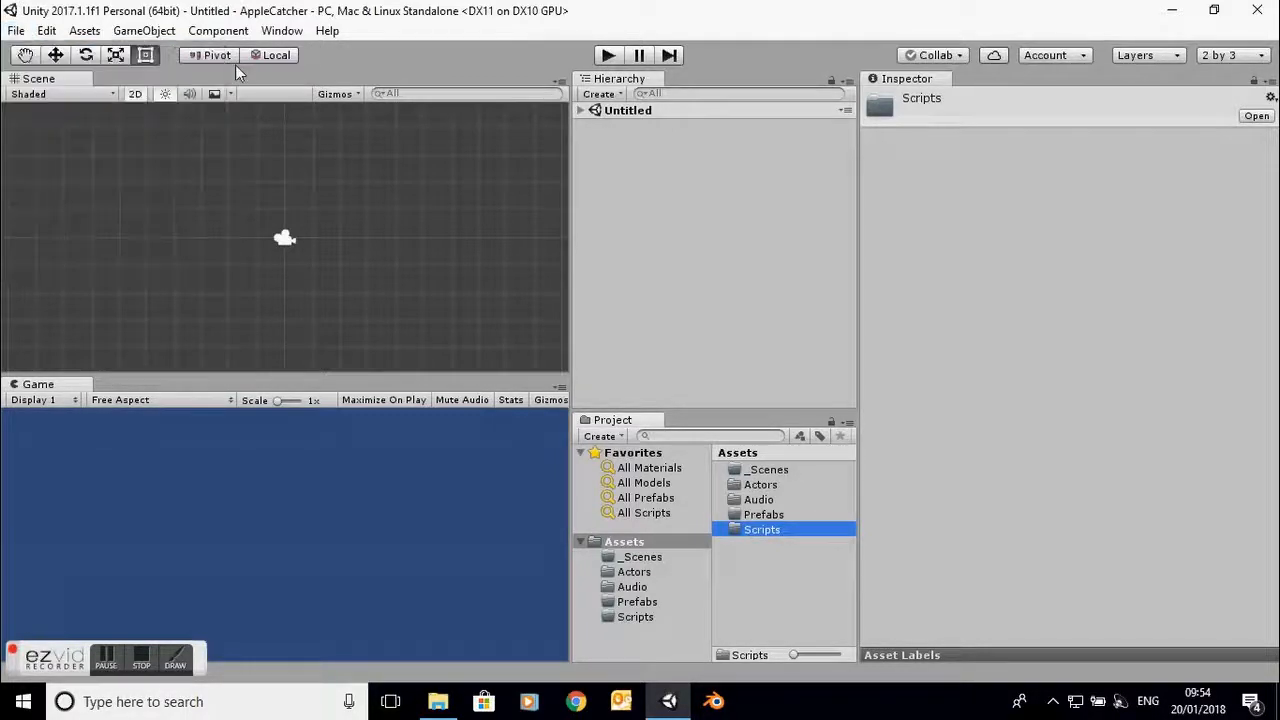
left_click(613, 111)
right_click(613, 111)
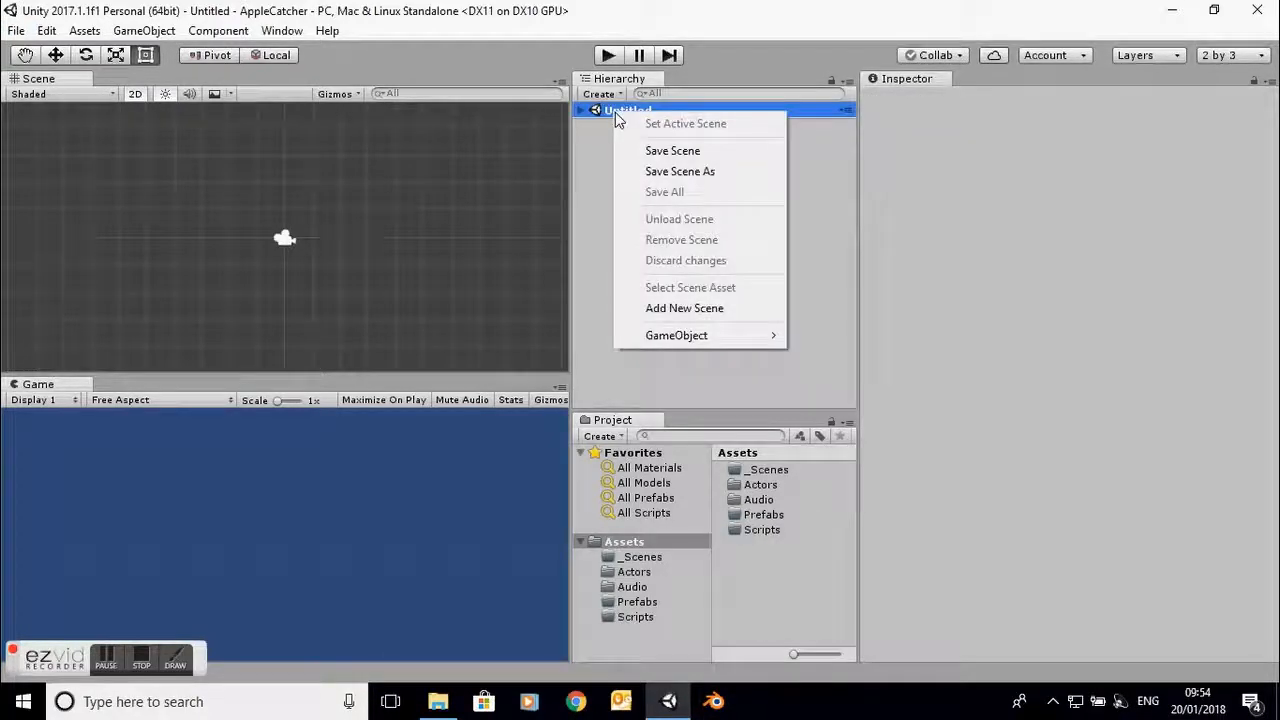
left_click(652, 155)
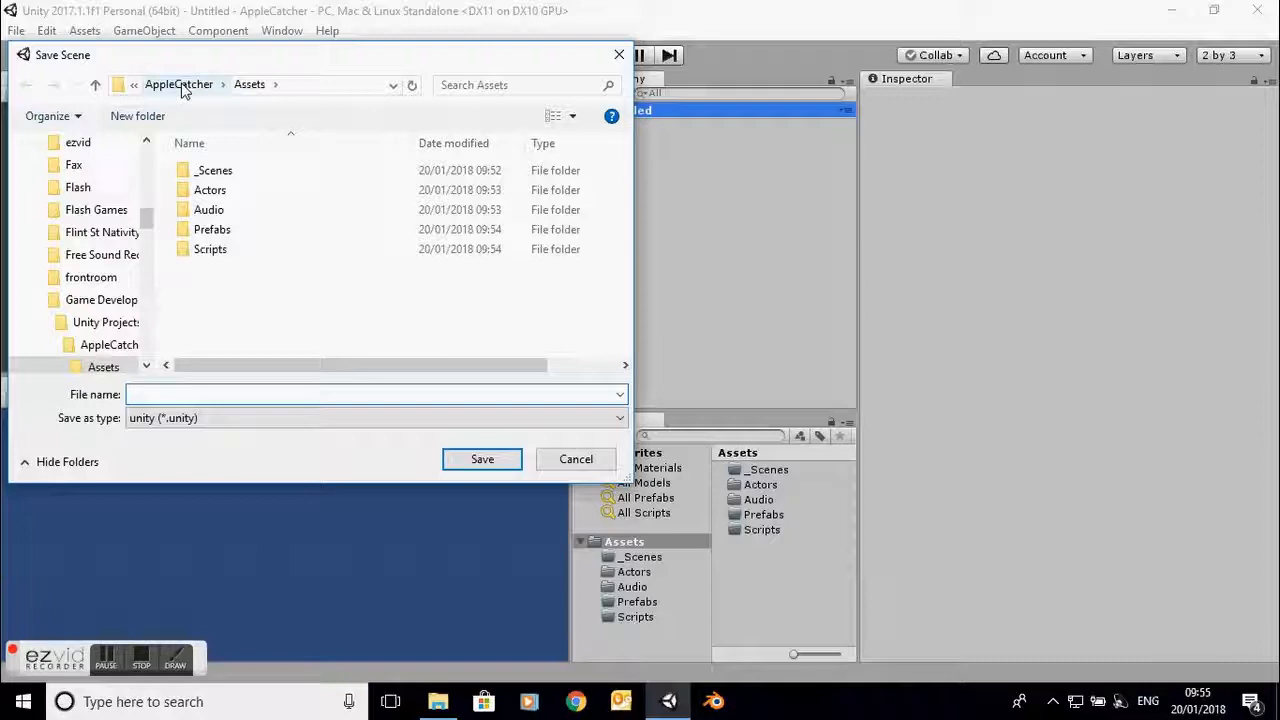
left_click(221, 175)
double_click(221, 175)
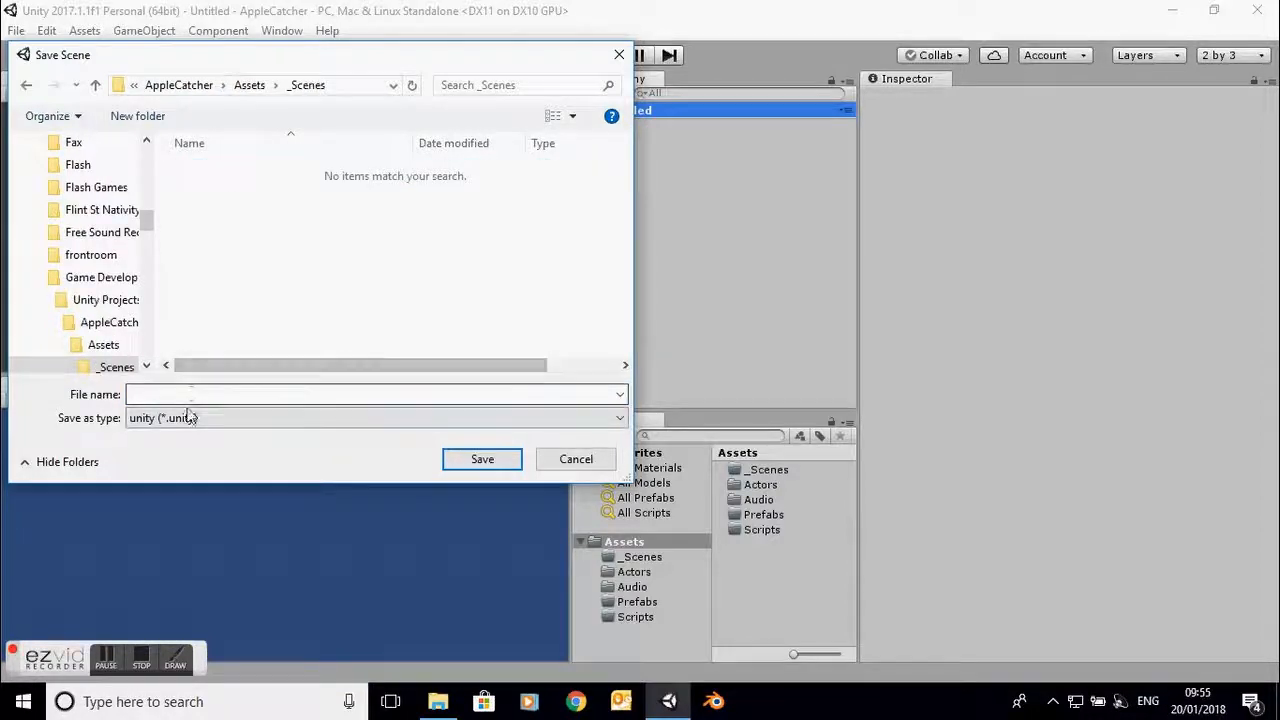
type("Main")
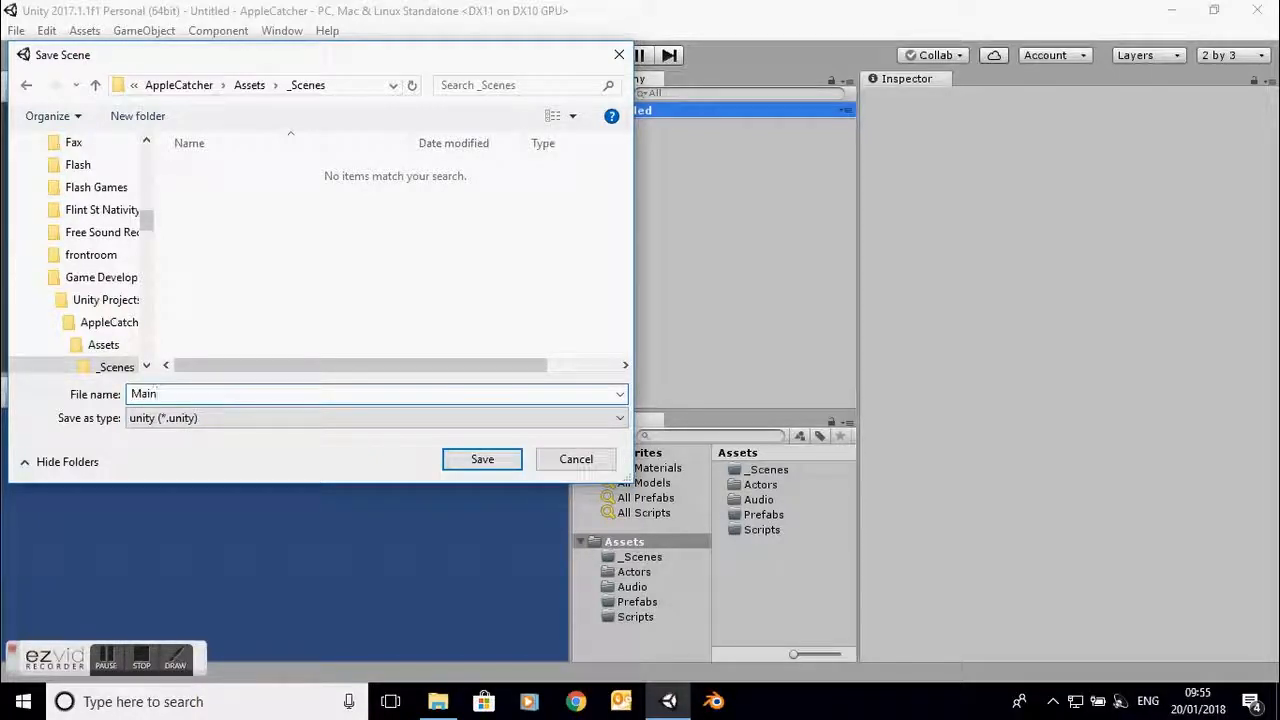
key("Return")
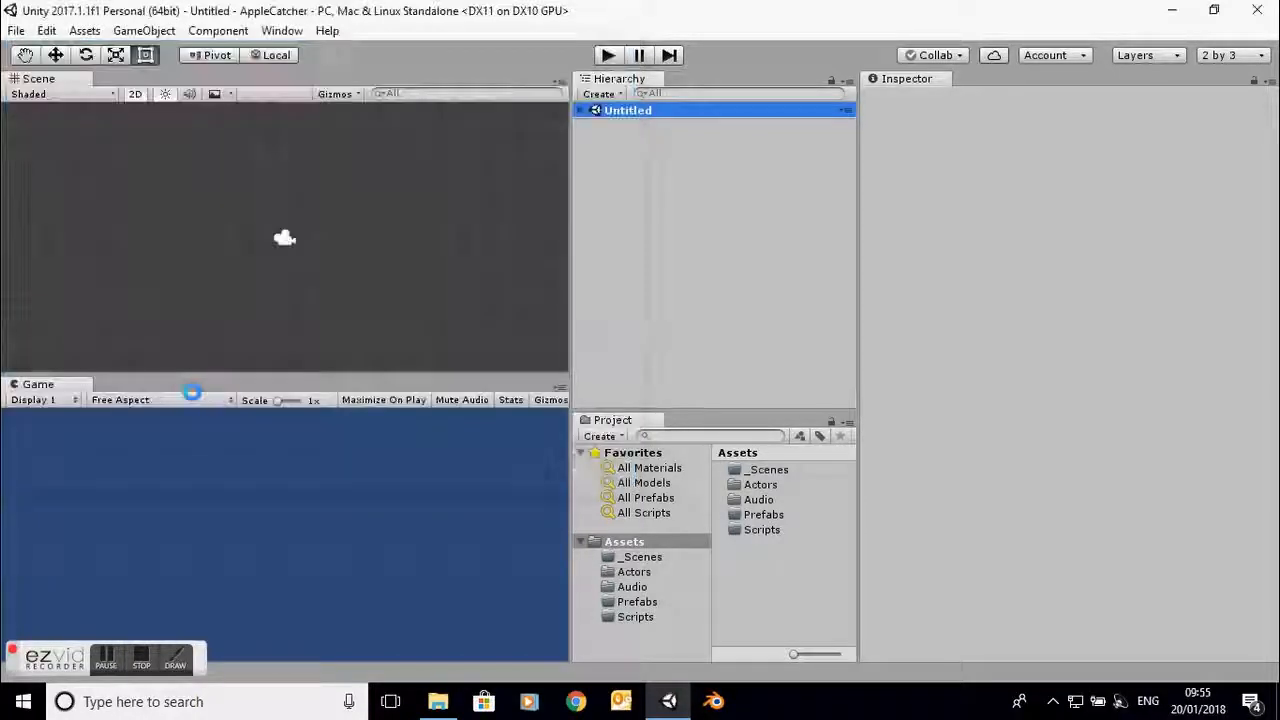